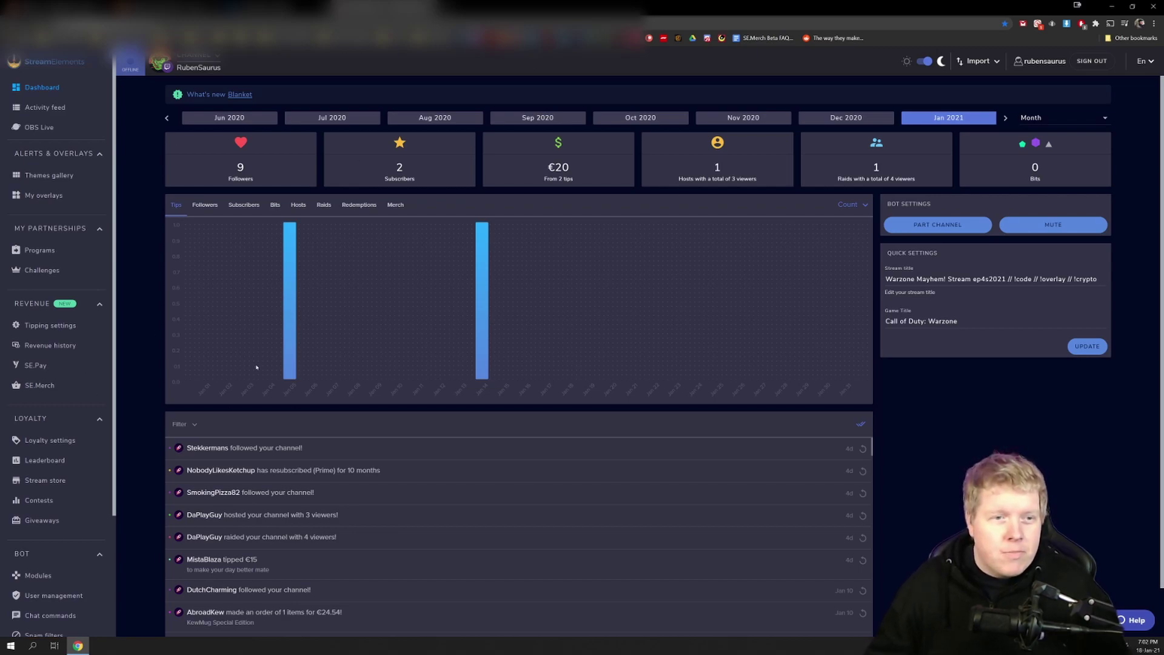
# Step: Open the My overlays page to see saved overlays like Toasty and Cybernetik Goal
pyautogui.click(58, 197)
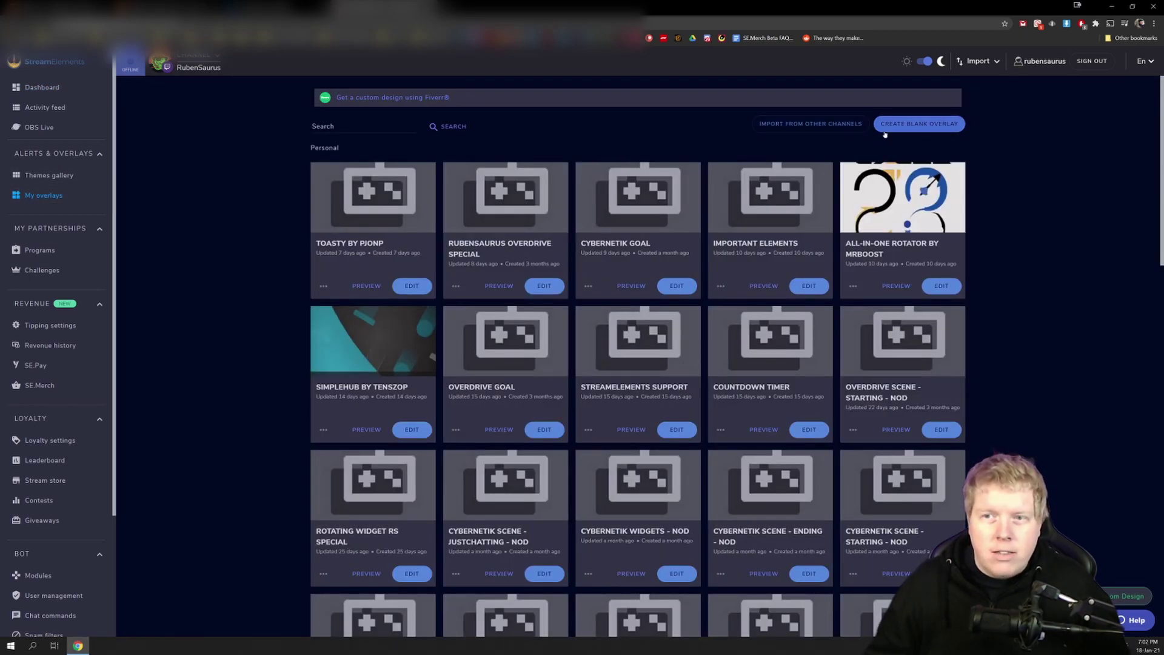
# Step: Create a blank overlay at 1080p resolution in the overlay editor
pyautogui.click(905, 124)
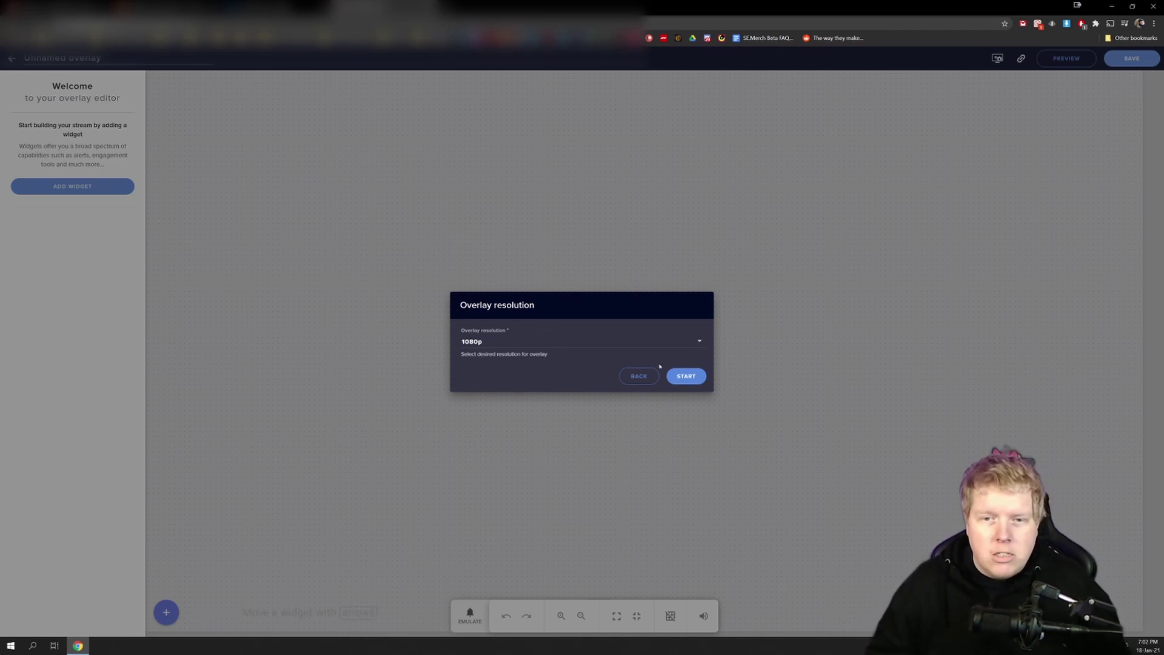
pyautogui.click(684, 377)
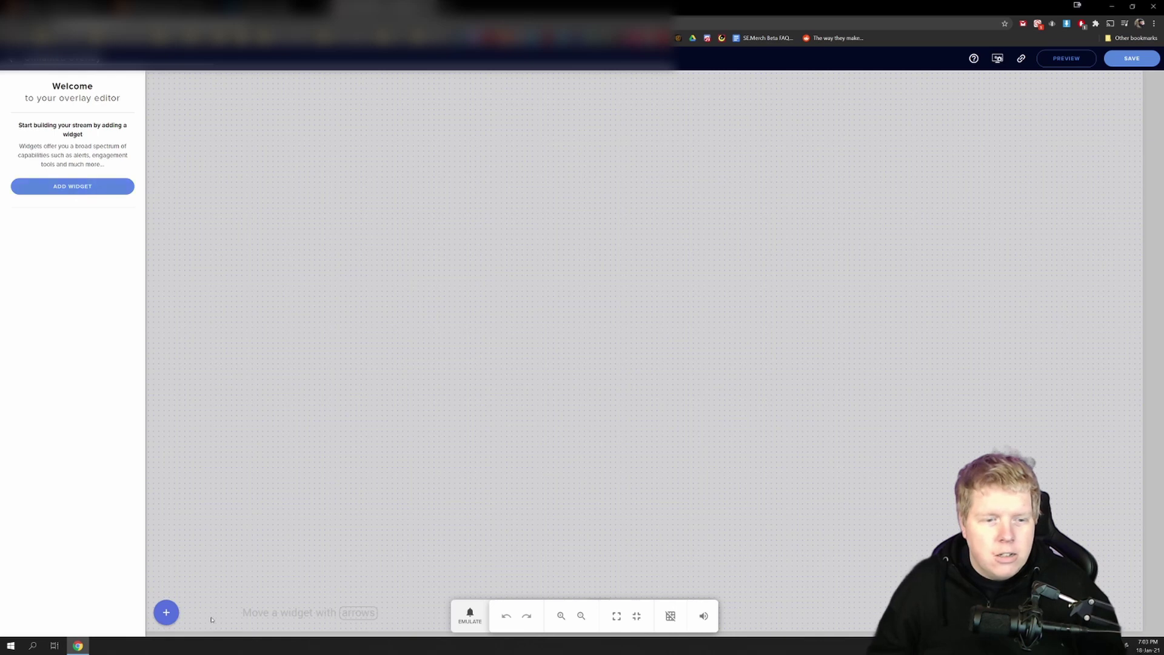
# Step: Add an AlertBox widget from the Alerts category to the overlay
pyautogui.click(168, 614)
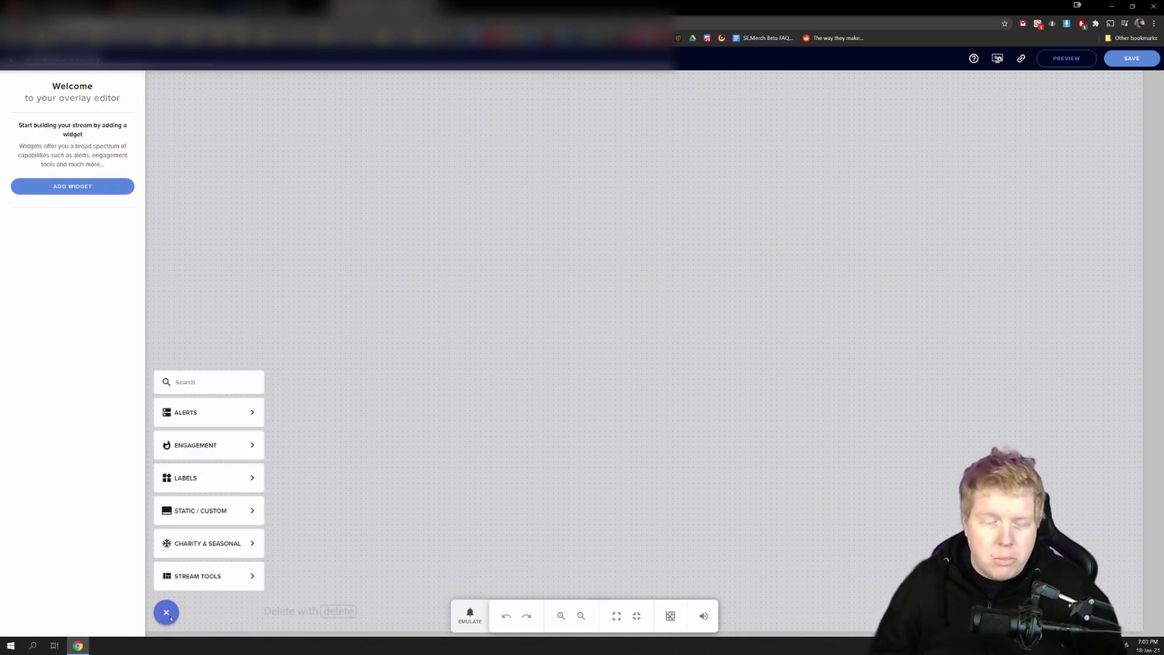
pyautogui.moveTo(206, 422)
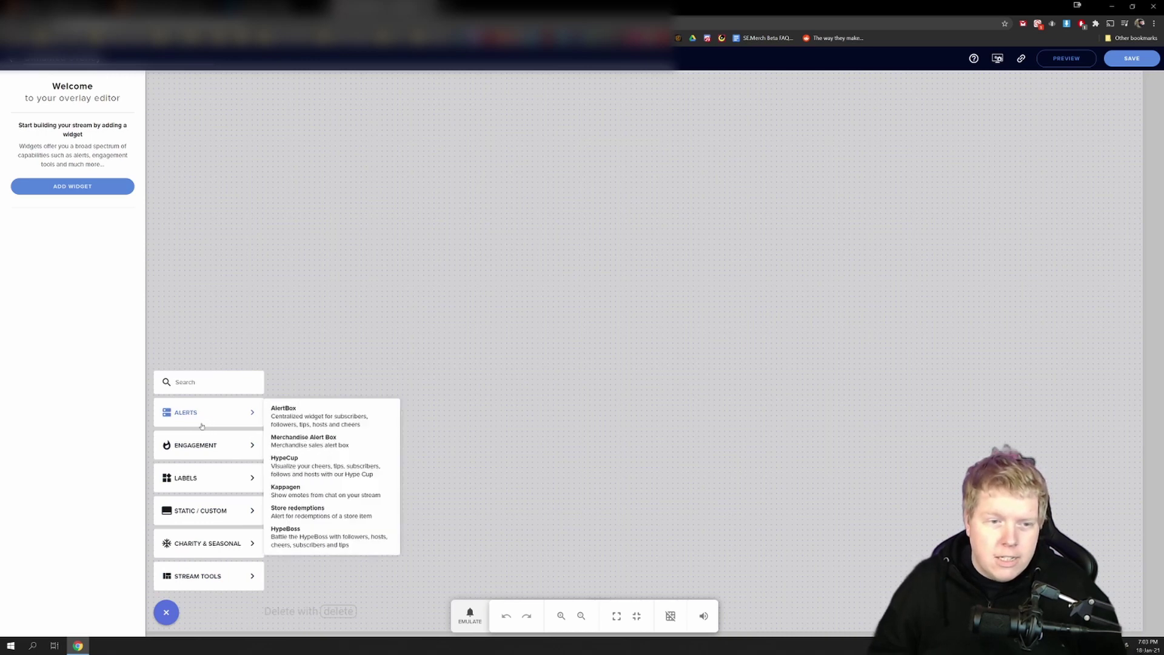
pyautogui.click(318, 415)
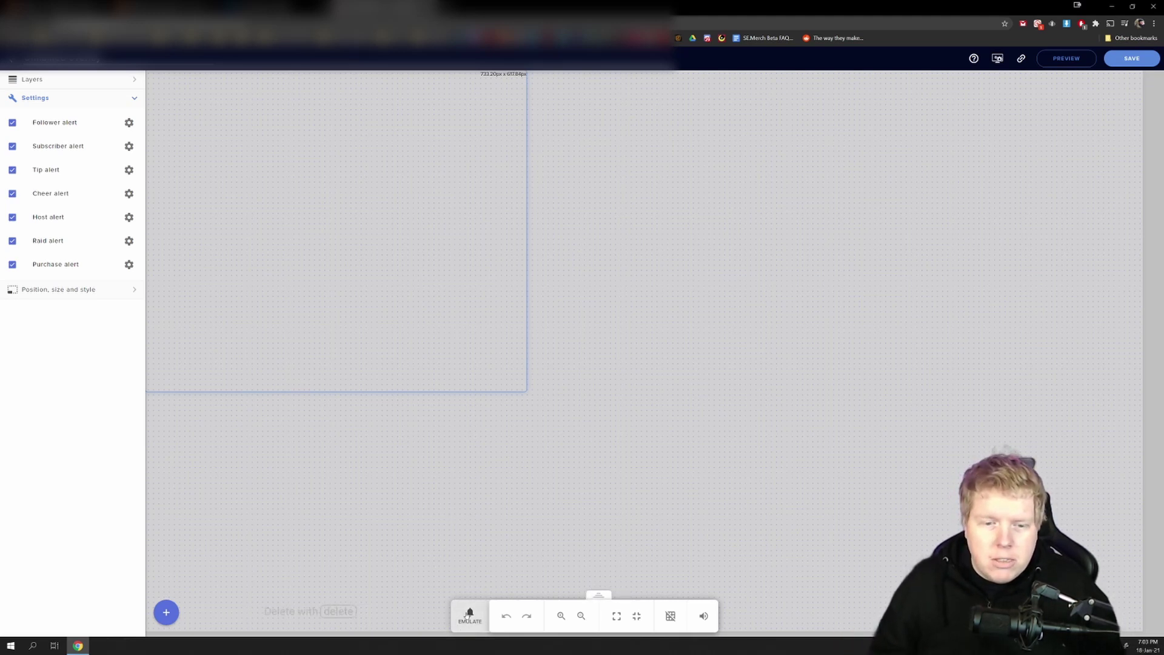
# Step: Emulate a Follower event to preview the default follower alert
pyautogui.click(469, 613)
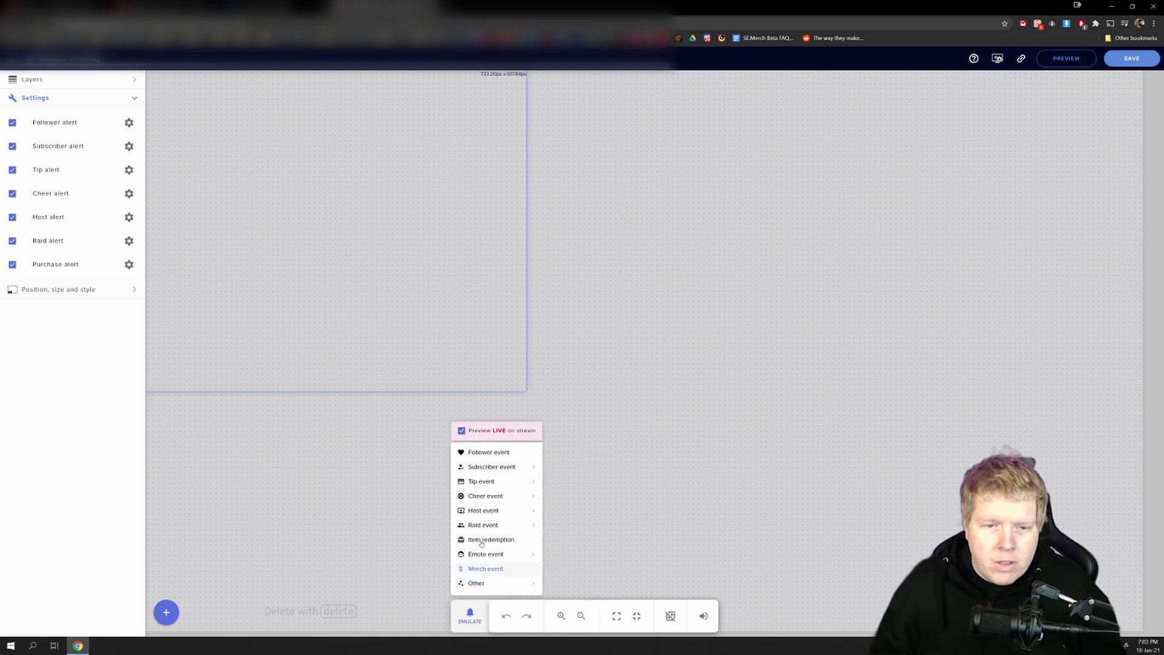
pyautogui.click(490, 453)
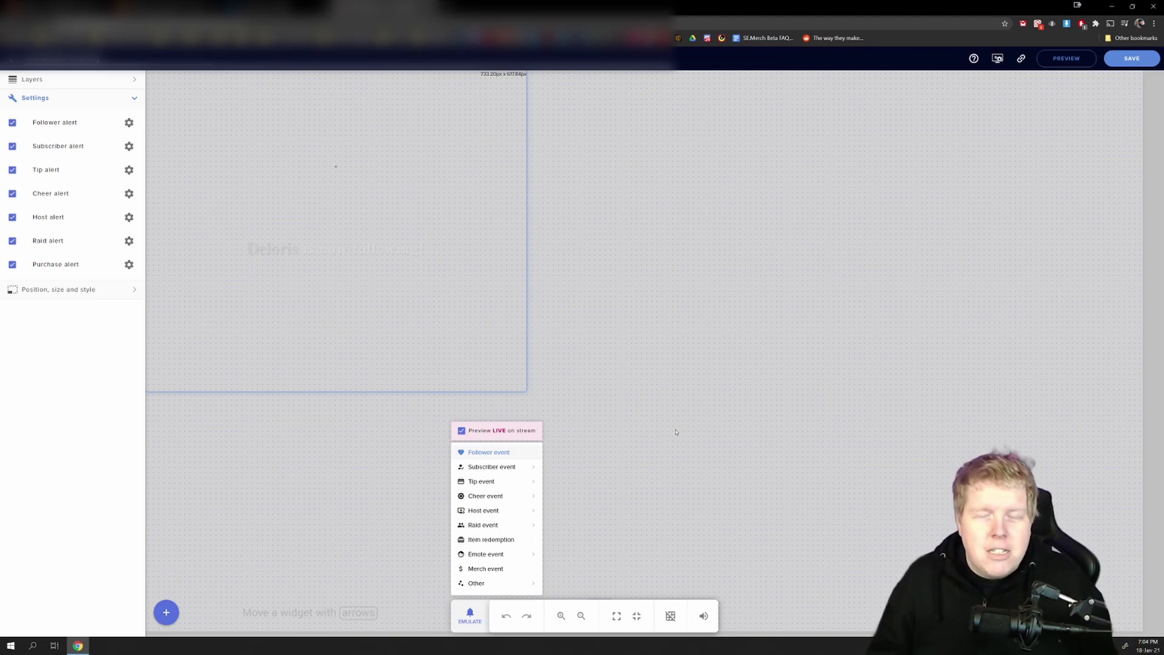
pyautogui.click(593, 459)
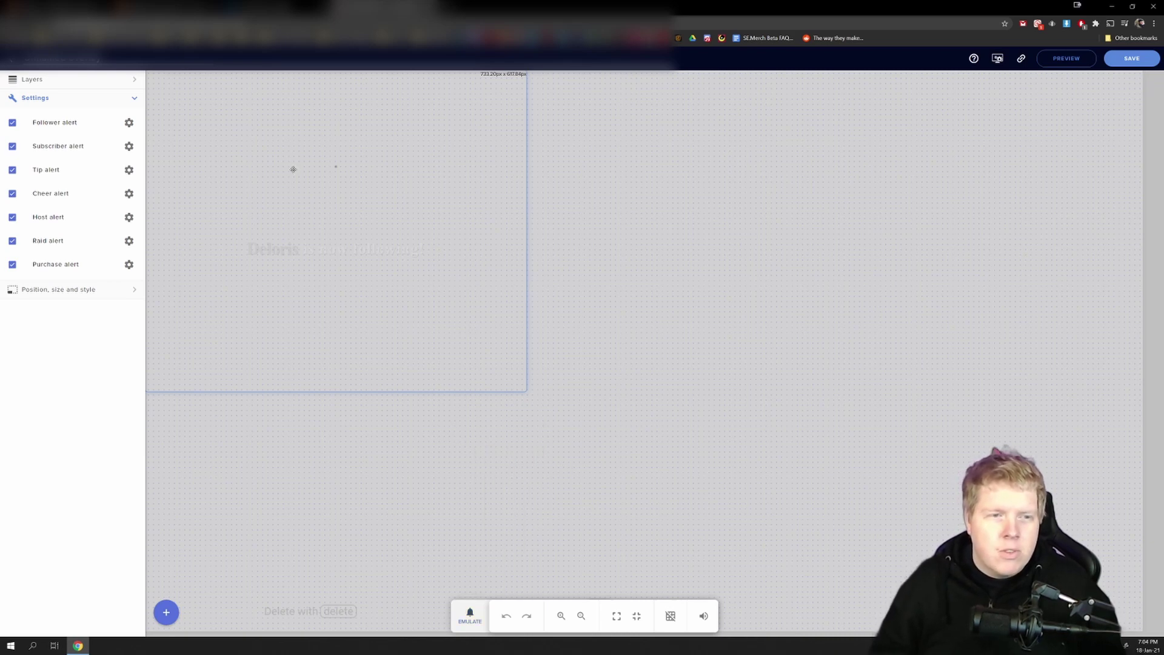
# Step: Open the follower alert's settings and its Set Image media library
pyautogui.click(129, 123)
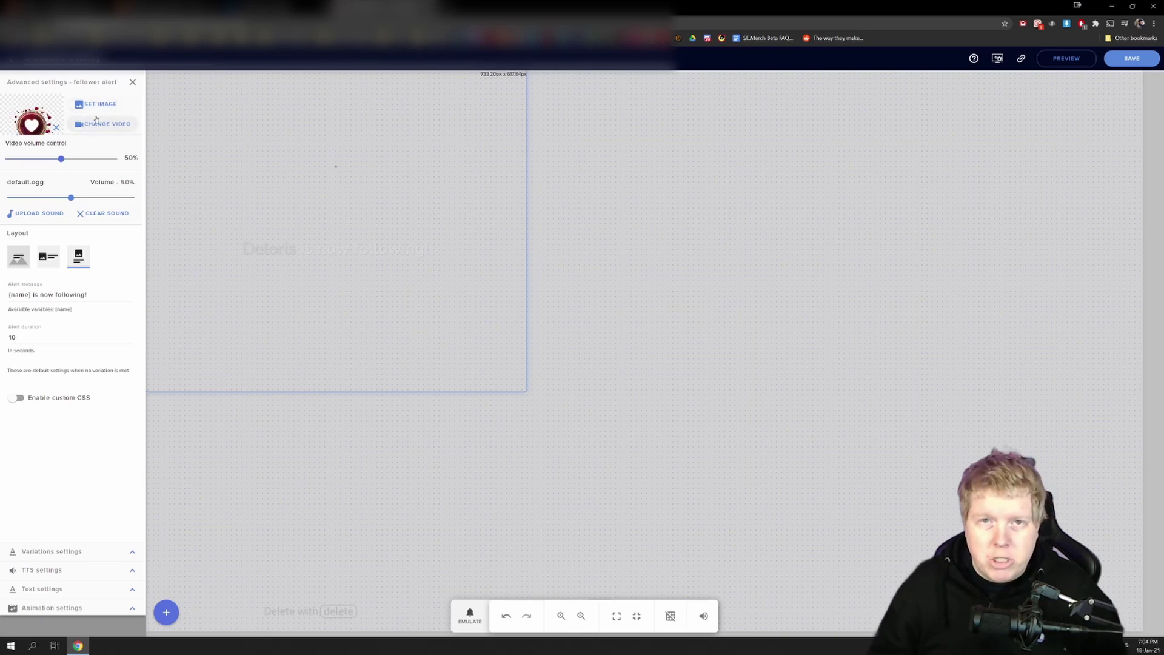
pyautogui.click(97, 104)
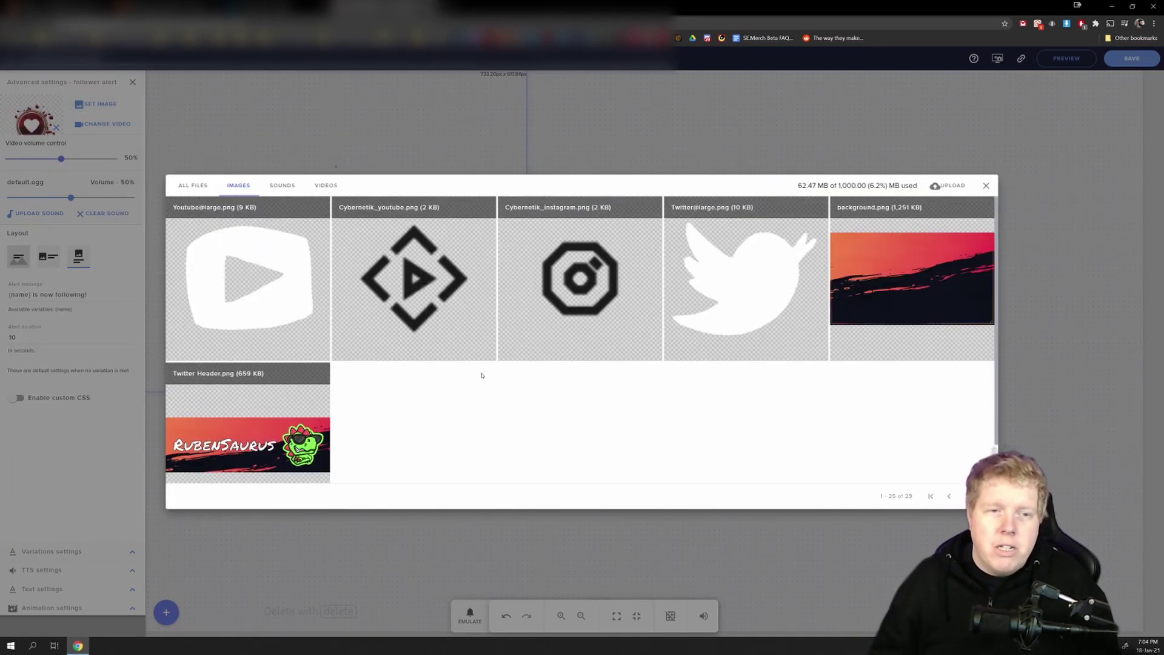
pyautogui.moveTo(738, 266)
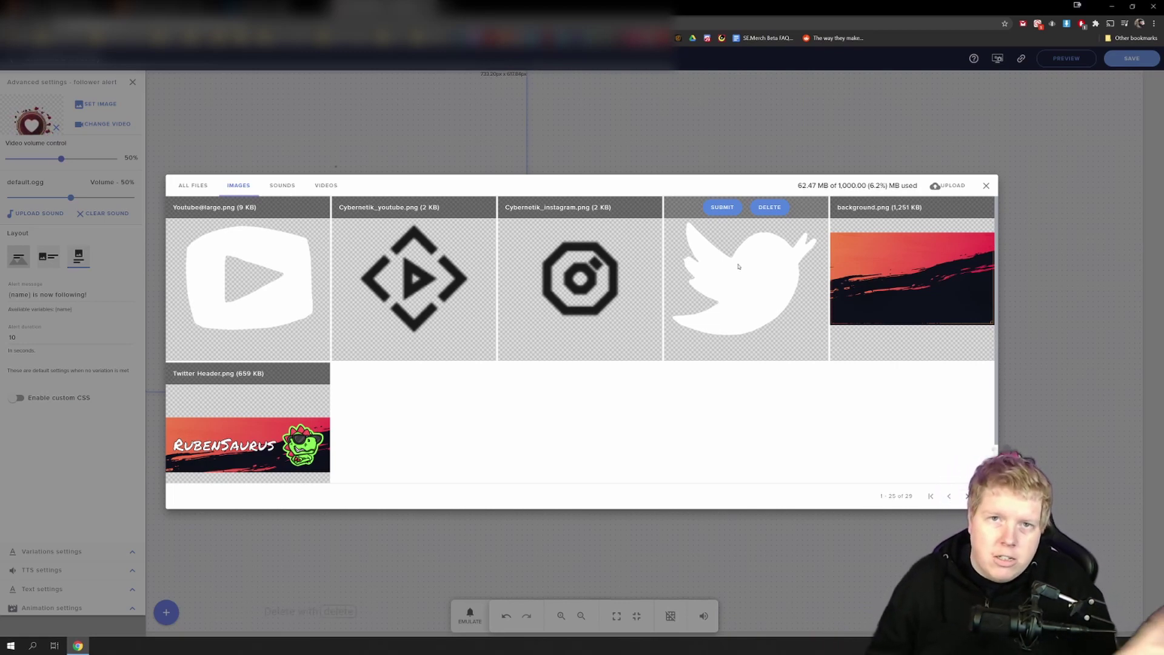
# Step: Upload follower.png and set it as the follower alert's image
pyautogui.moveTo(868, 228)
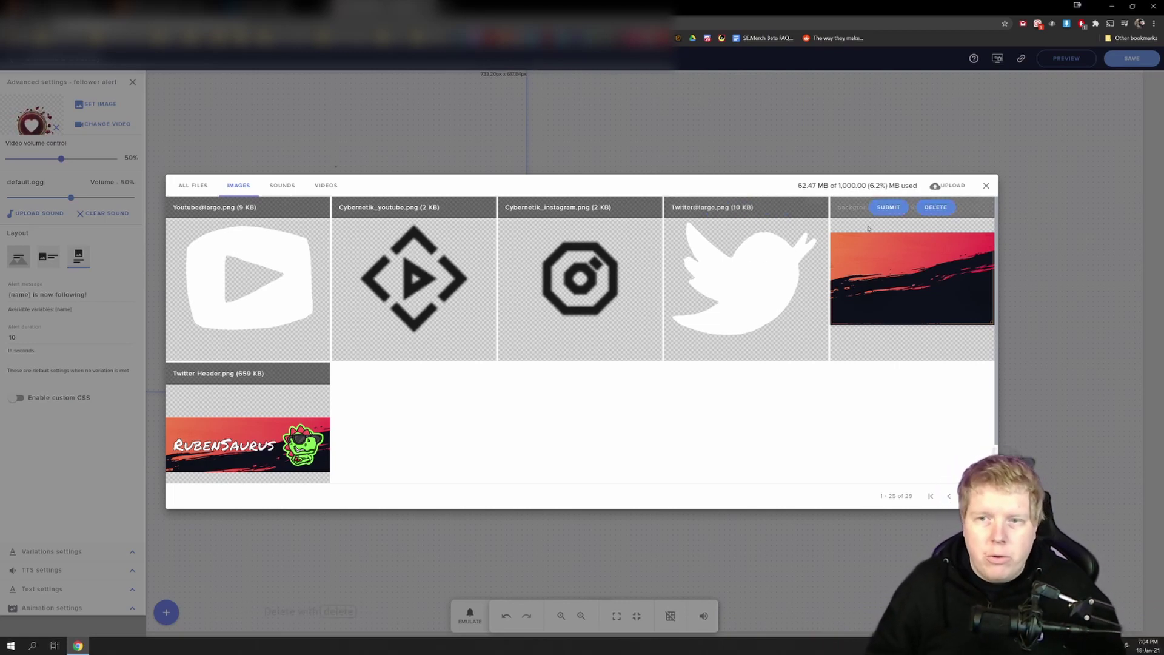
pyautogui.click(947, 186)
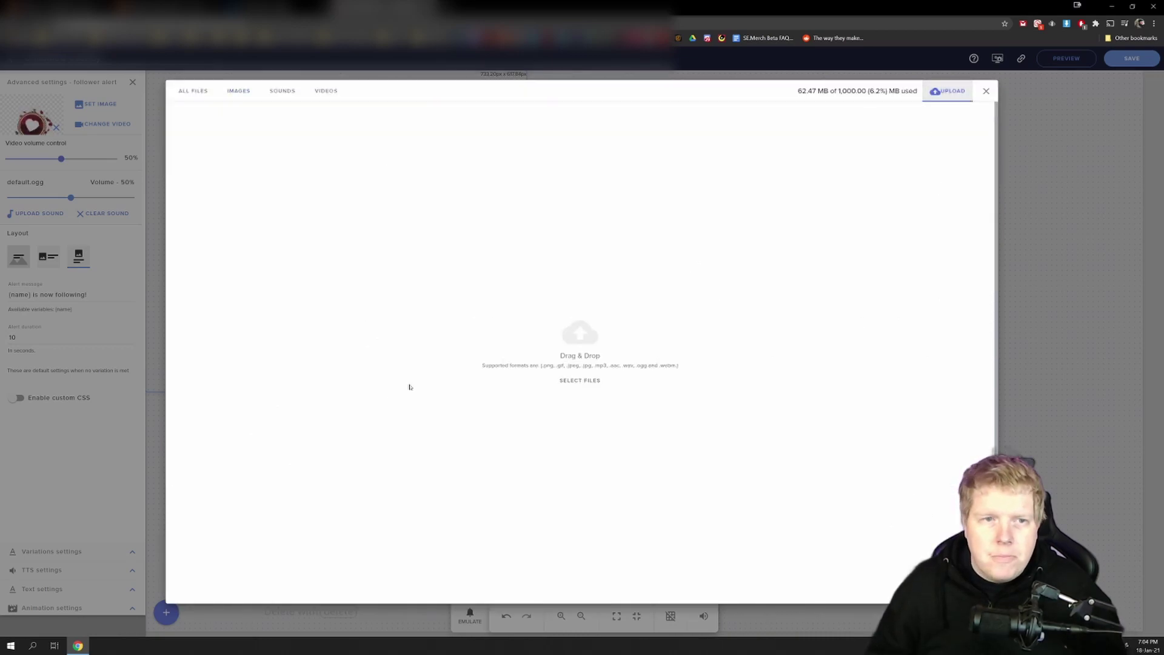
pyautogui.click(579, 381)
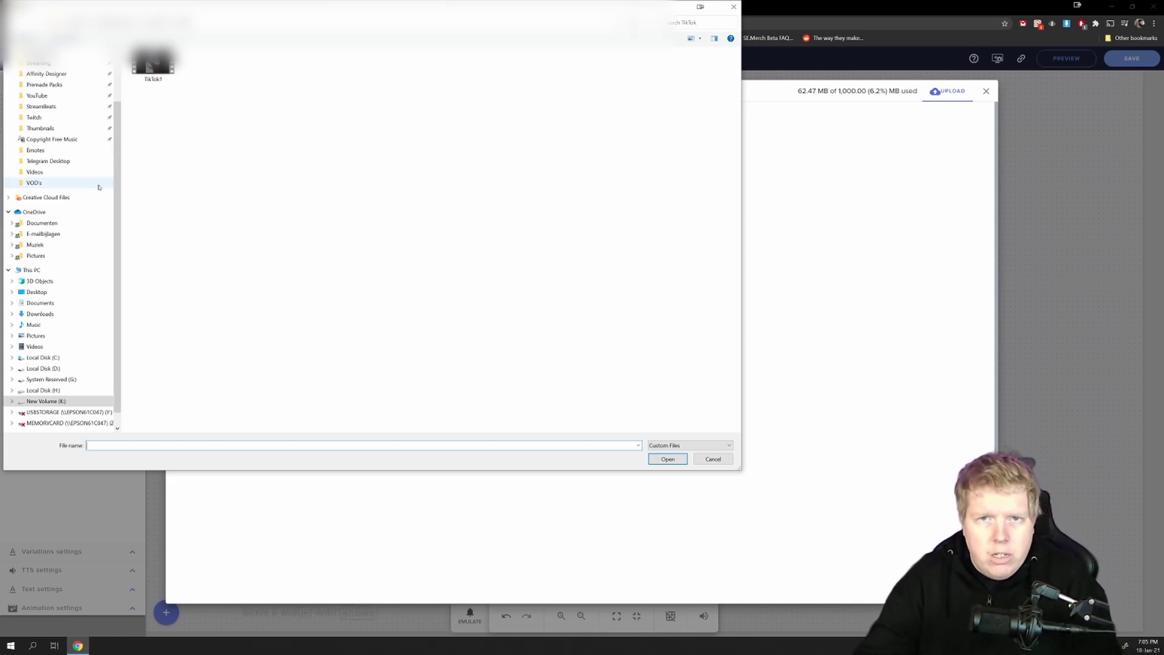
pyautogui.click(34, 183)
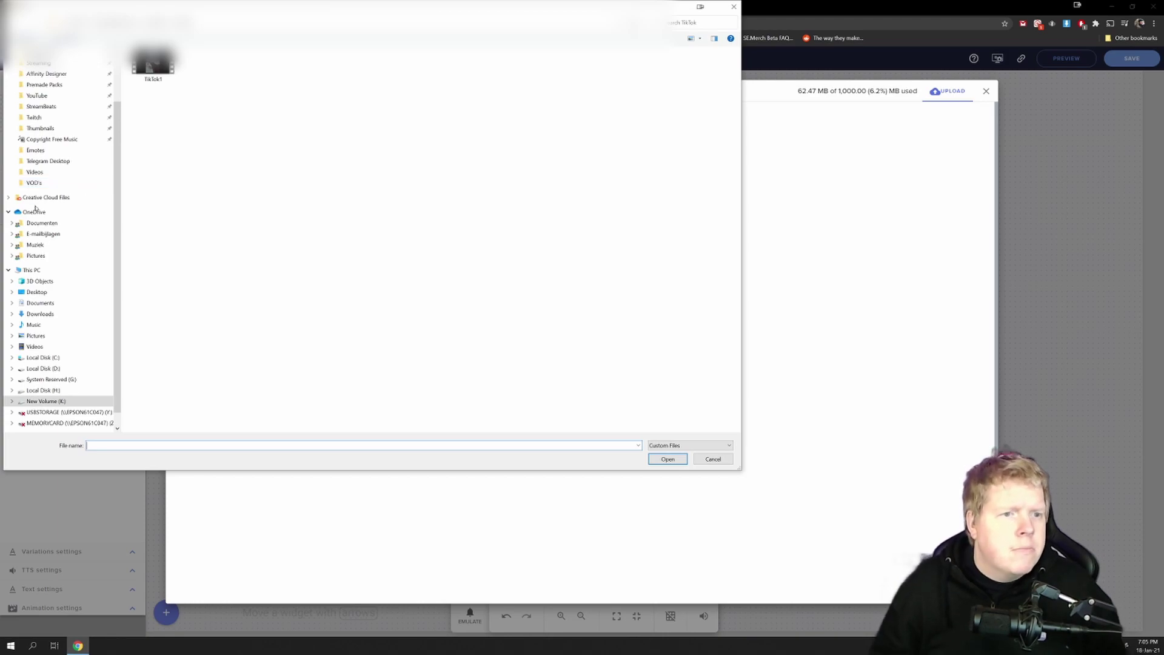
pyautogui.press('Escape')
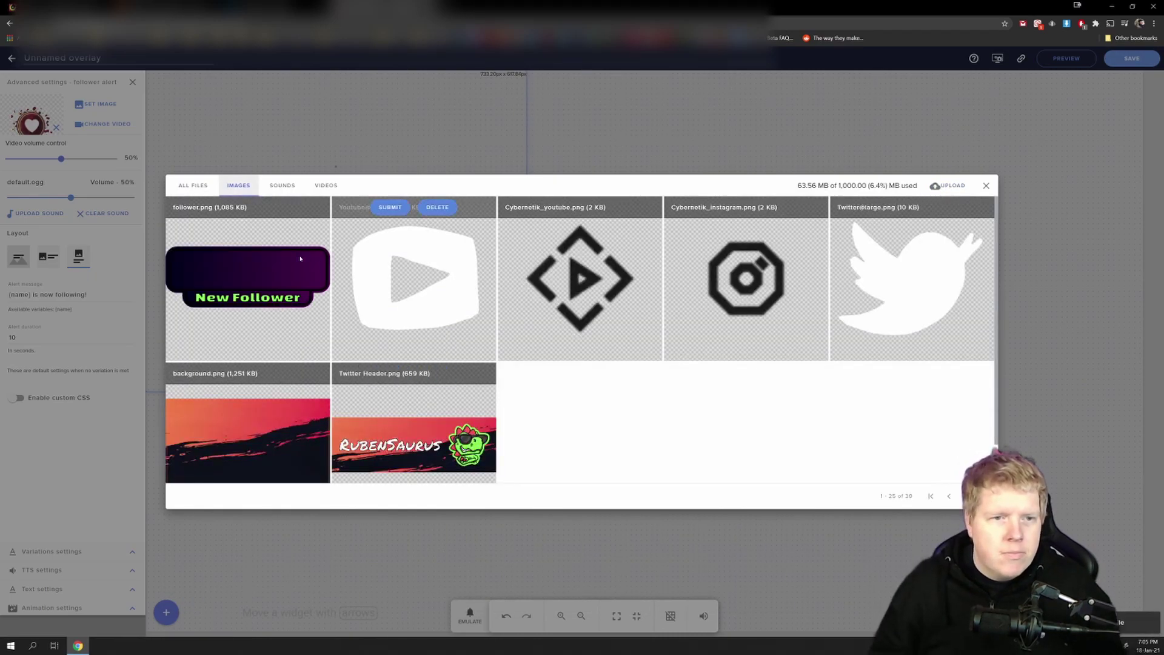
pyautogui.click(224, 207)
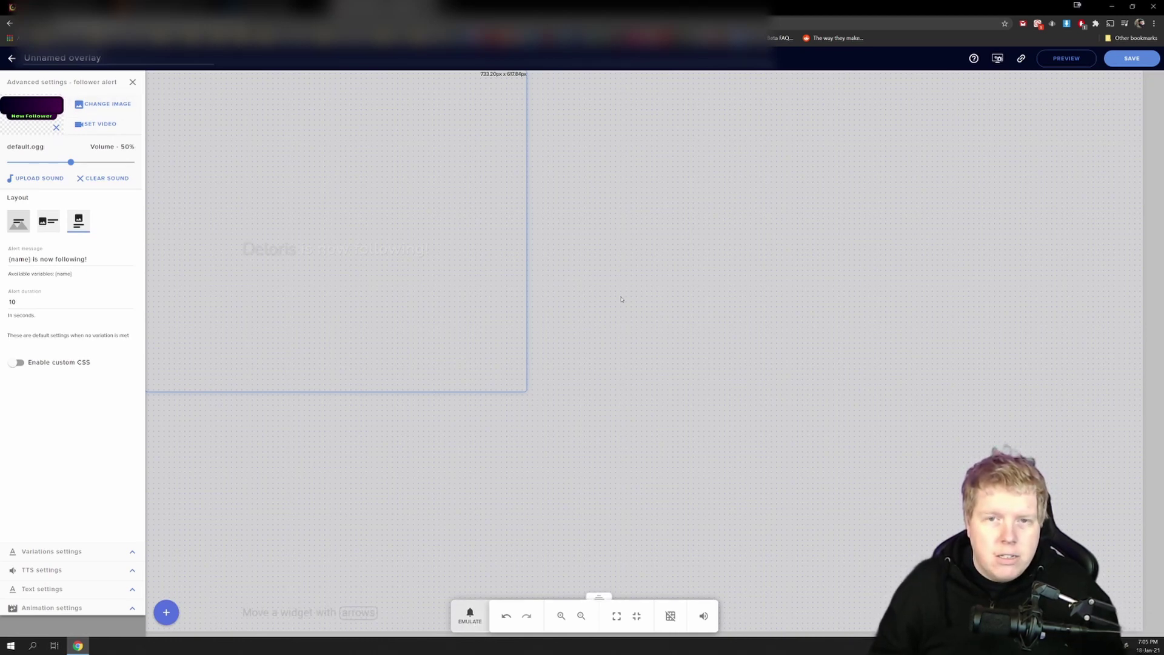
# Step: Save the overlay as 'Default alerts tutorial' and emulate a follower alert with the new banner
pyautogui.click(1131, 58)
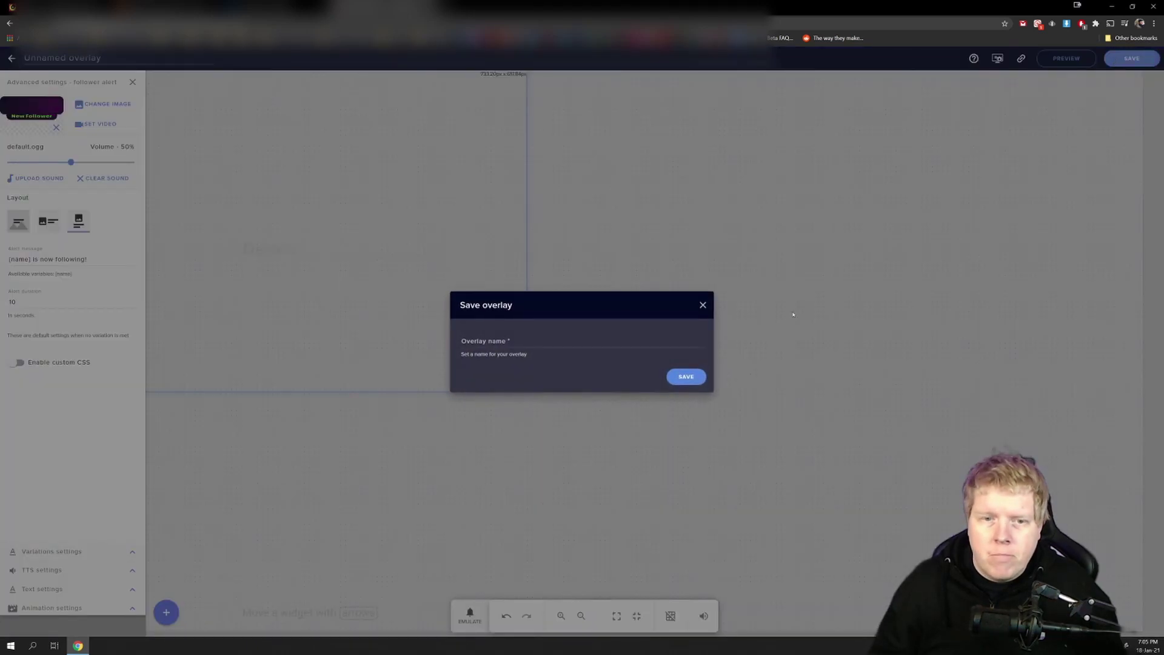
pyautogui.click(509, 343)
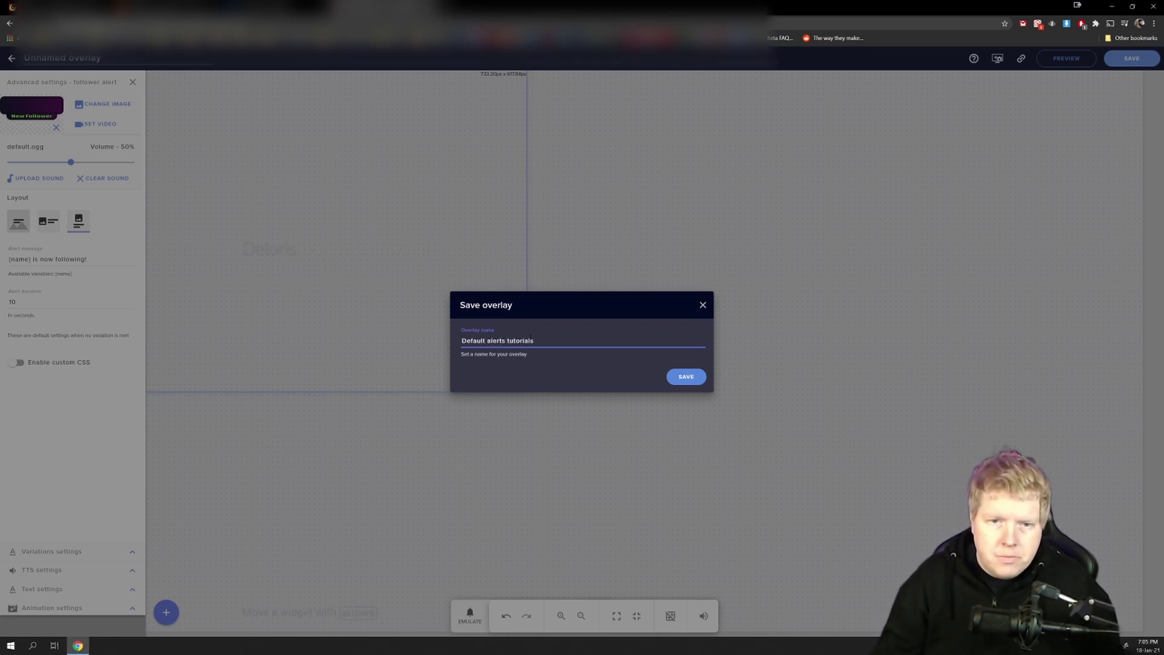
pyautogui.click(681, 378)
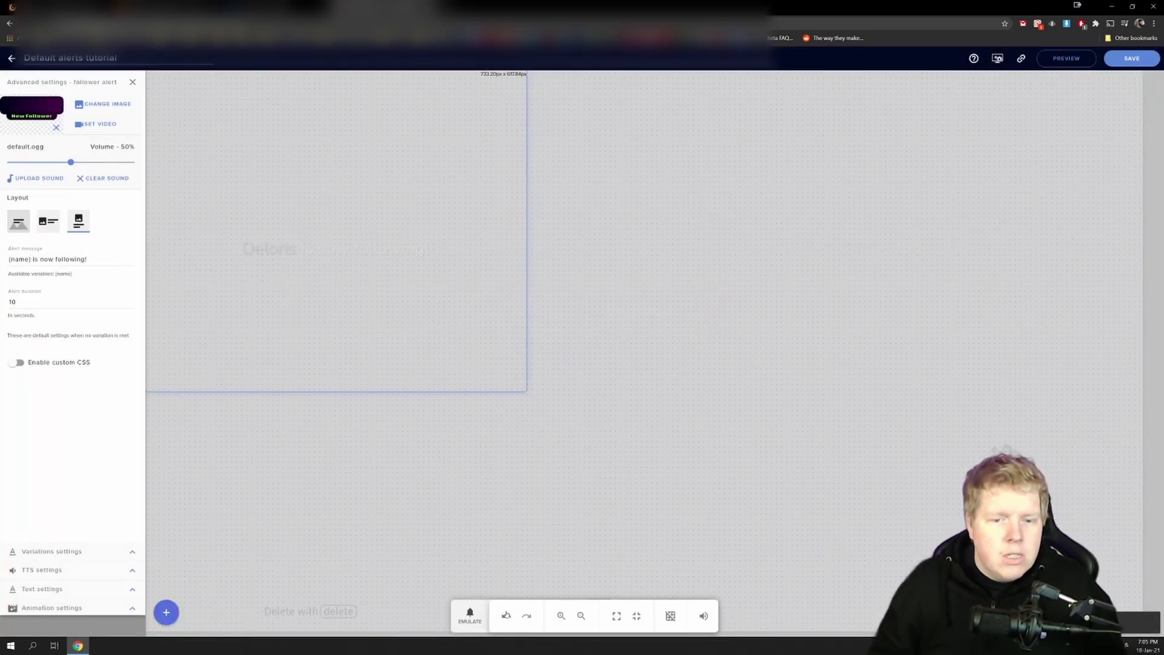
pyautogui.click(473, 616)
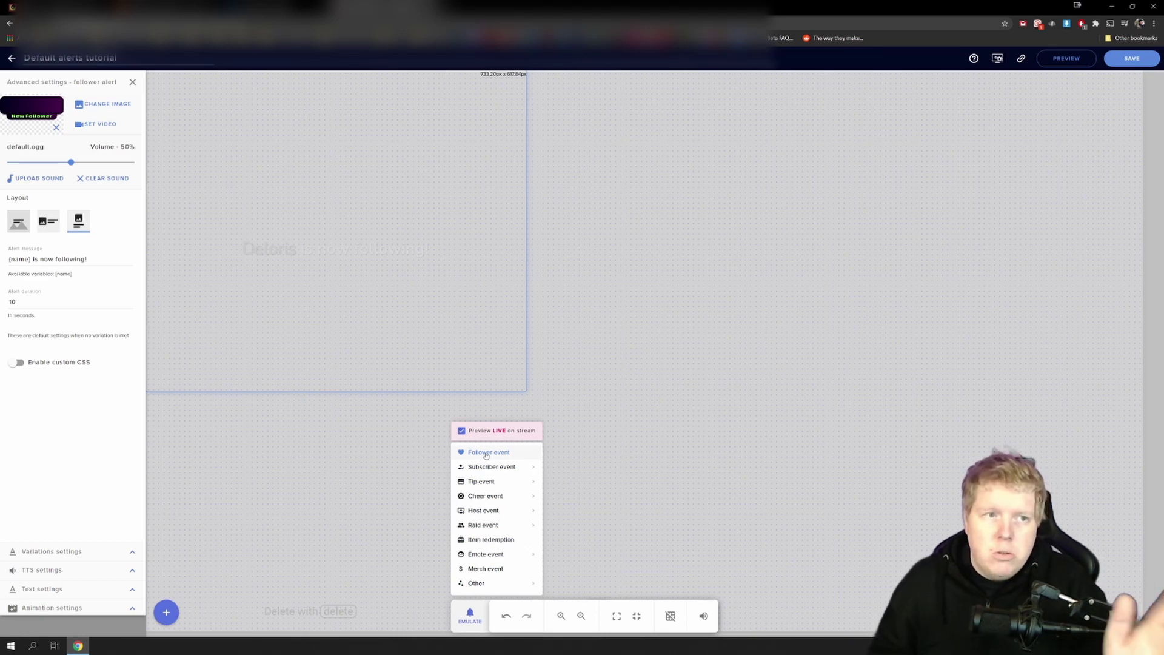
pyautogui.click(485, 454)
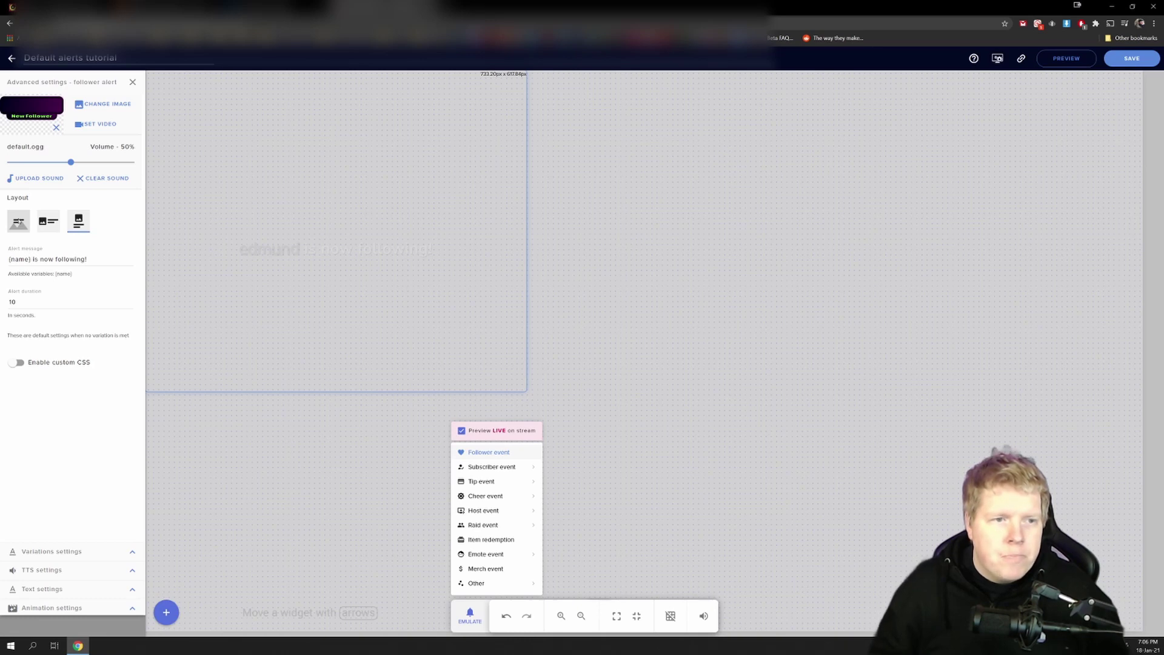
# Step: Switch the follower alert layout to Text over image and preview a Follower event
pyautogui.click(23, 226)
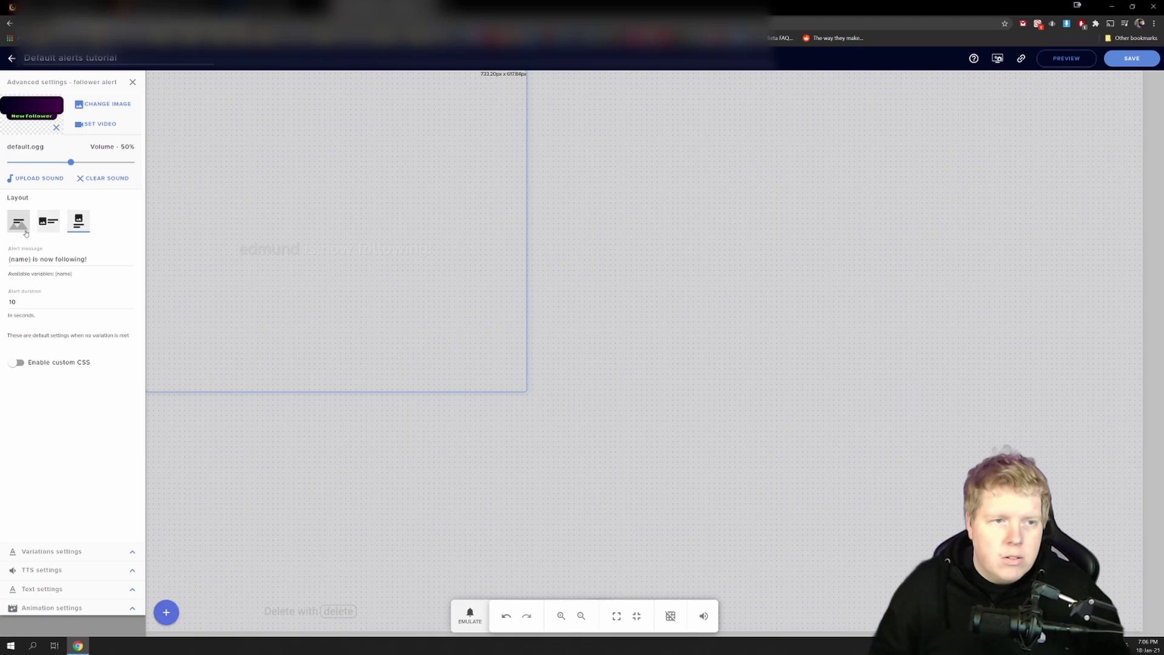
pyautogui.click(15, 224)
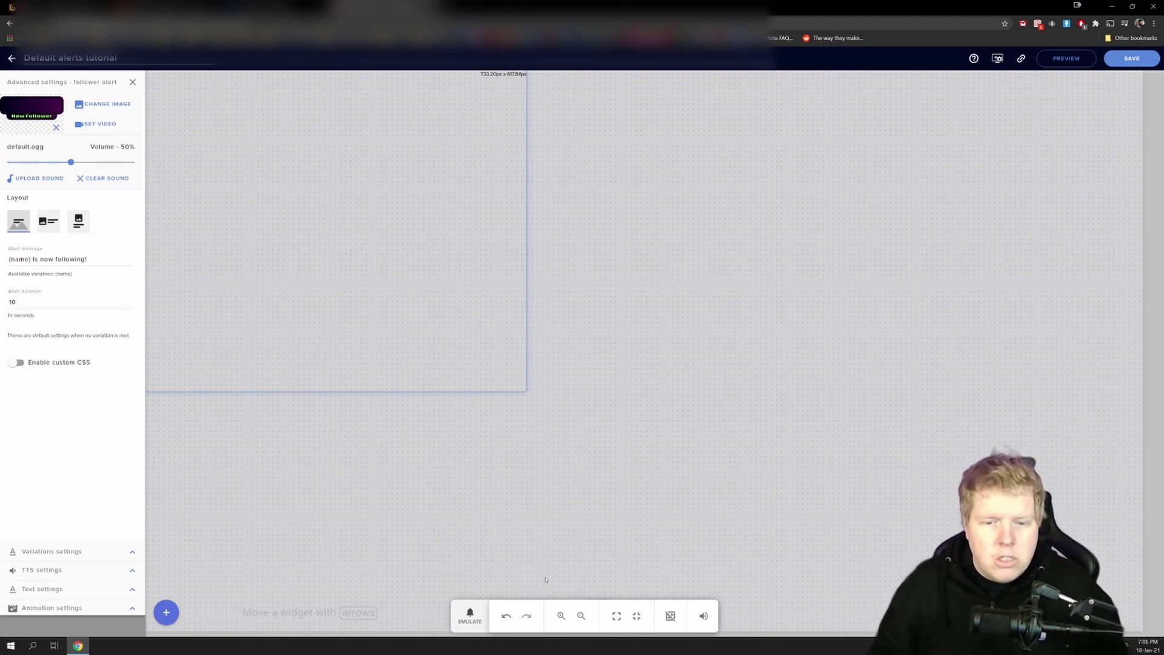
pyautogui.click(469, 615)
pyautogui.moveTo(495, 483)
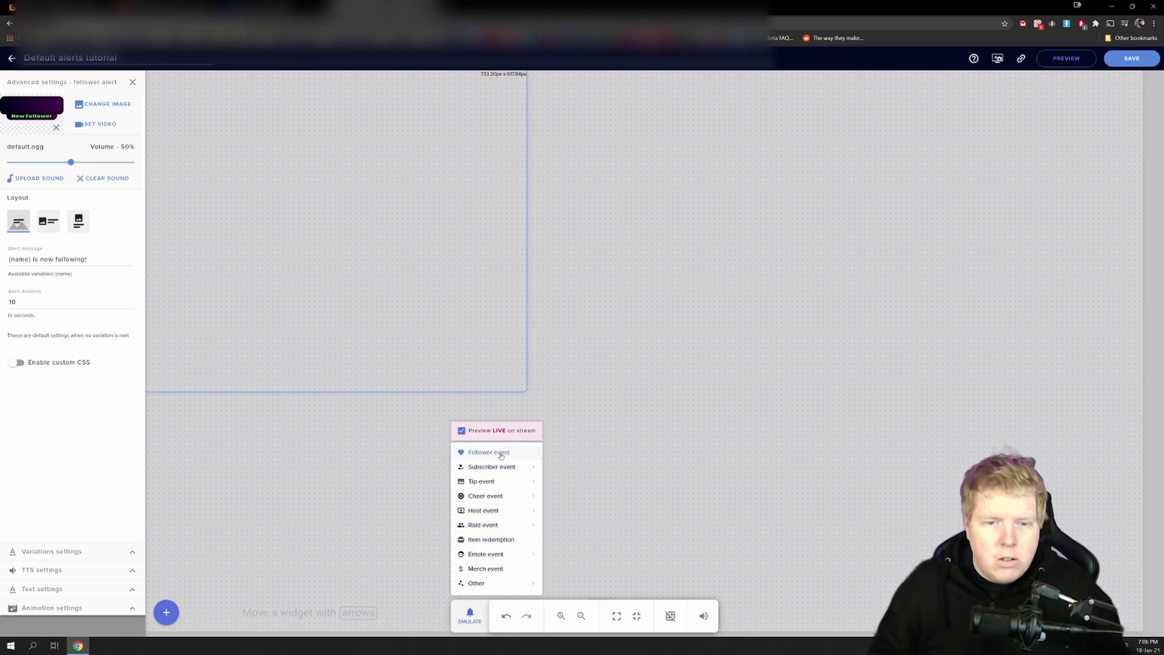
pyautogui.click(501, 454)
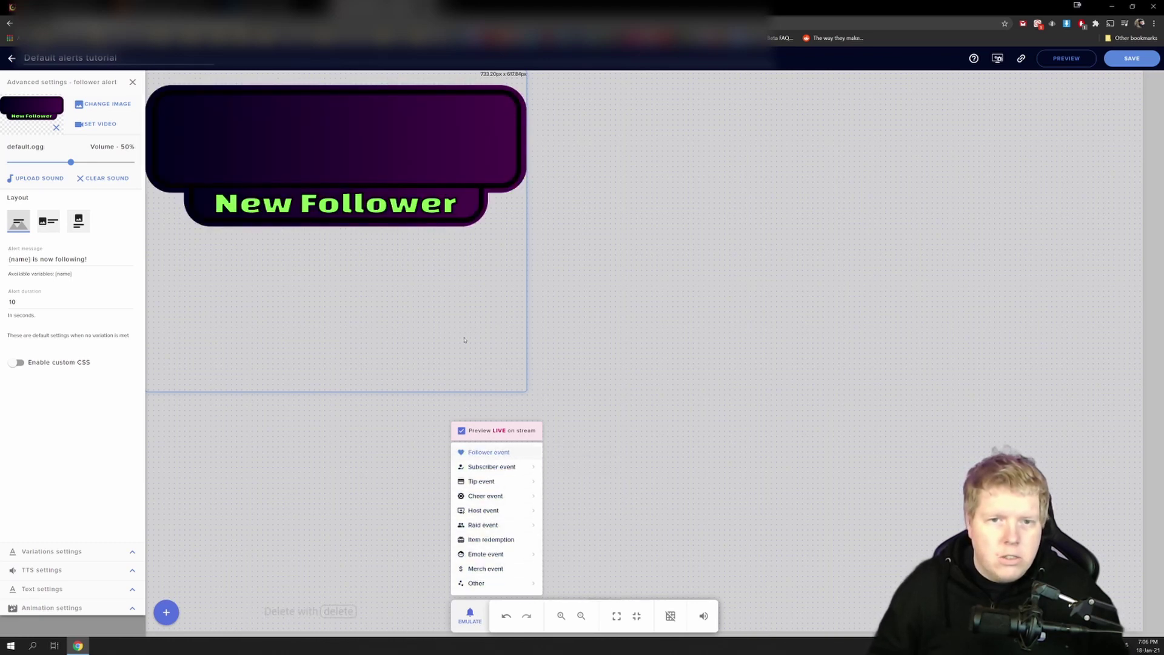
pyautogui.click(300, 508)
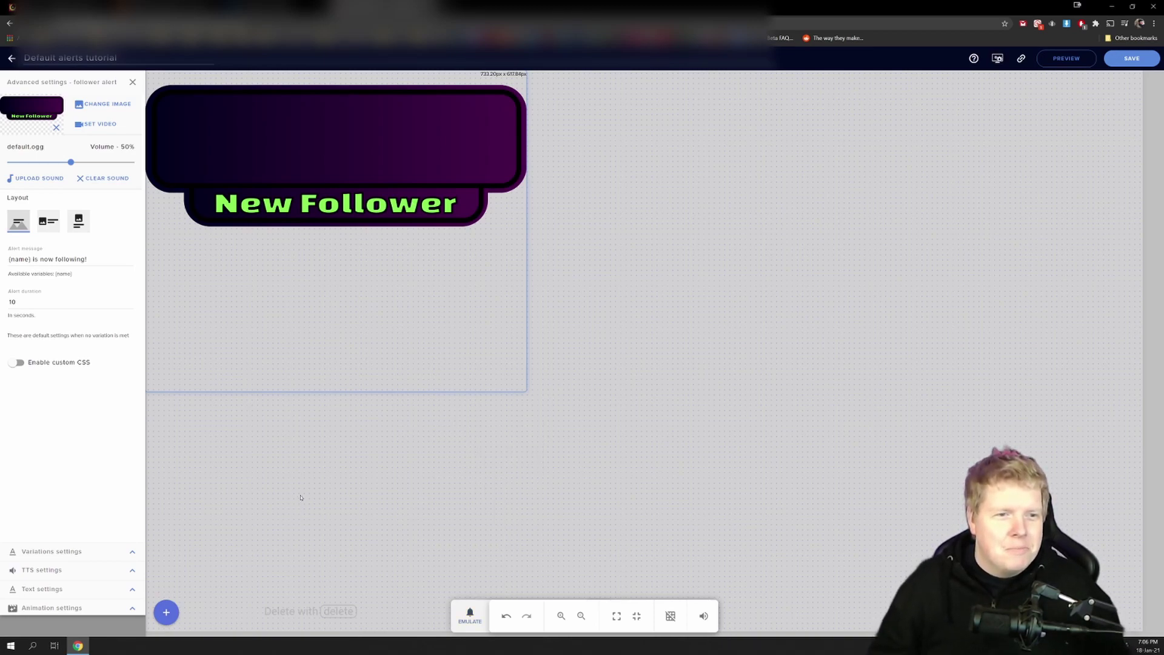
# Step: Set the follower text's advanced Margin Top to 100 and emulate a follower alert
pyautogui.click(133, 589)
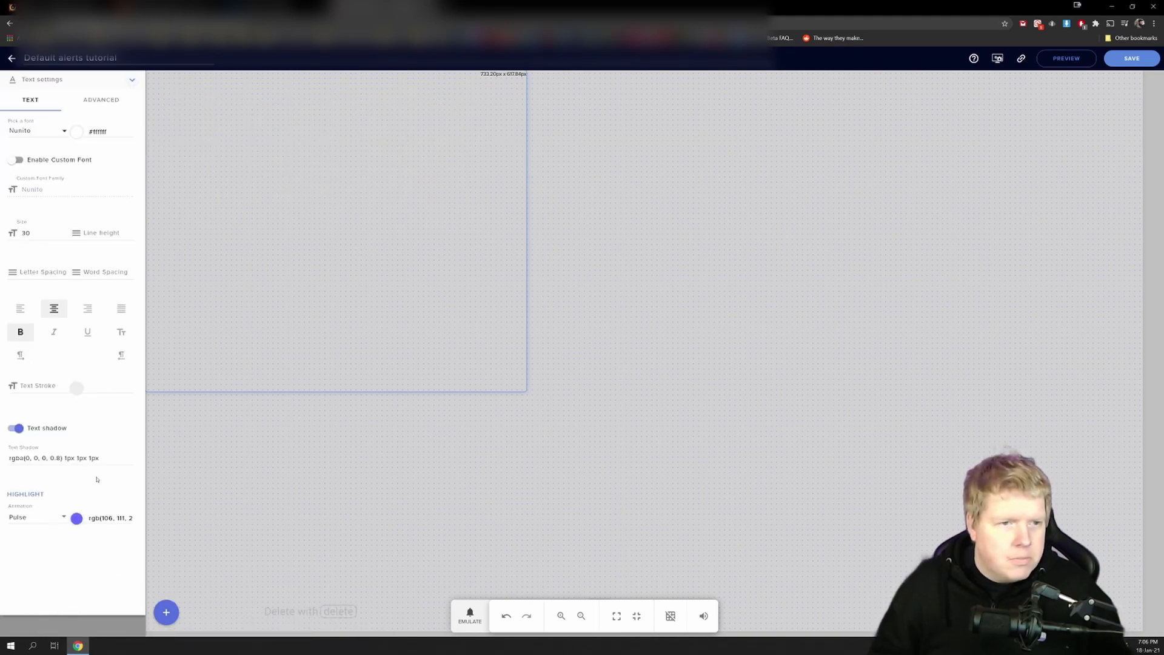
pyautogui.click(113, 98)
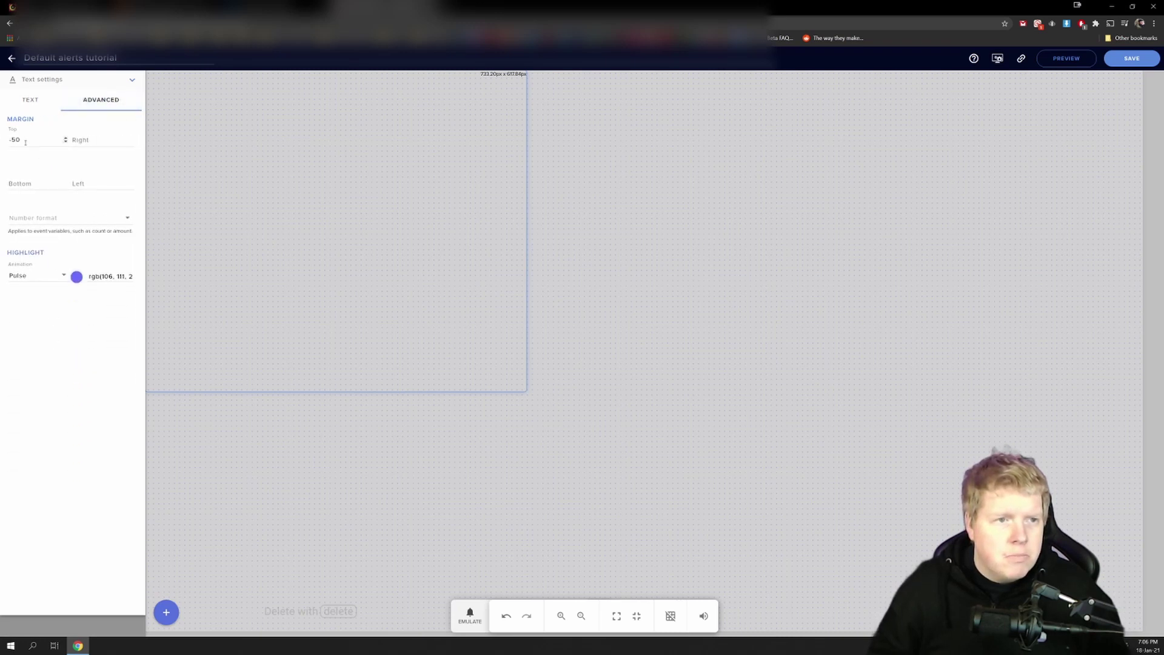
pyautogui.moveTo(25, 142); pyautogui.dragTo(7, 140)
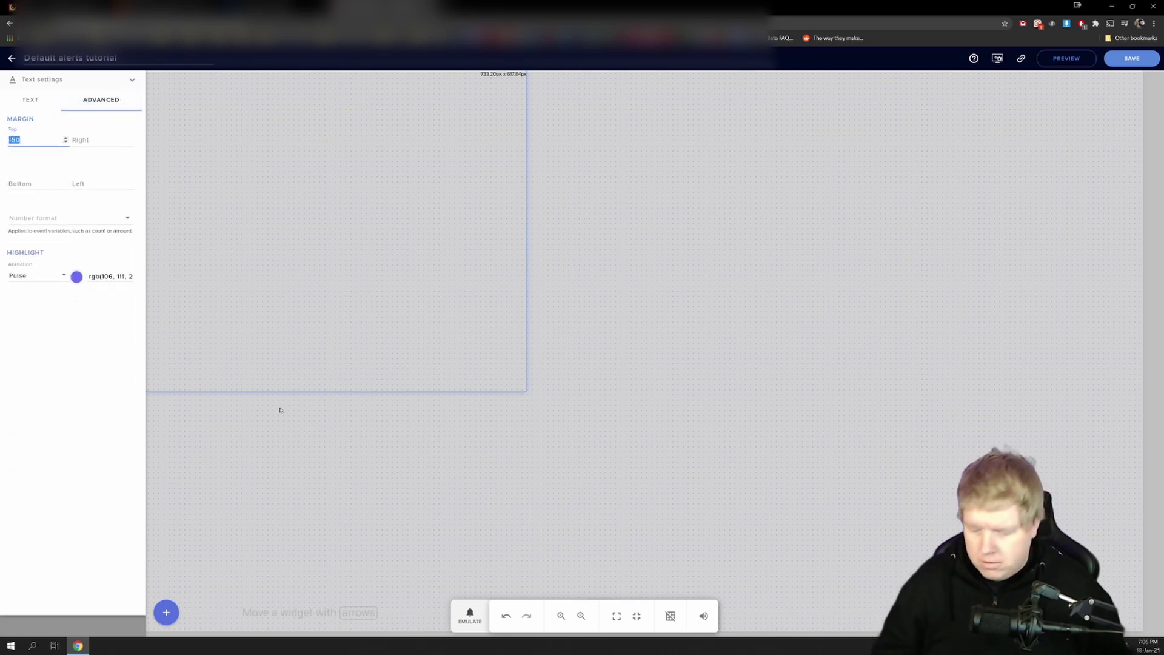
pyautogui.write('100')
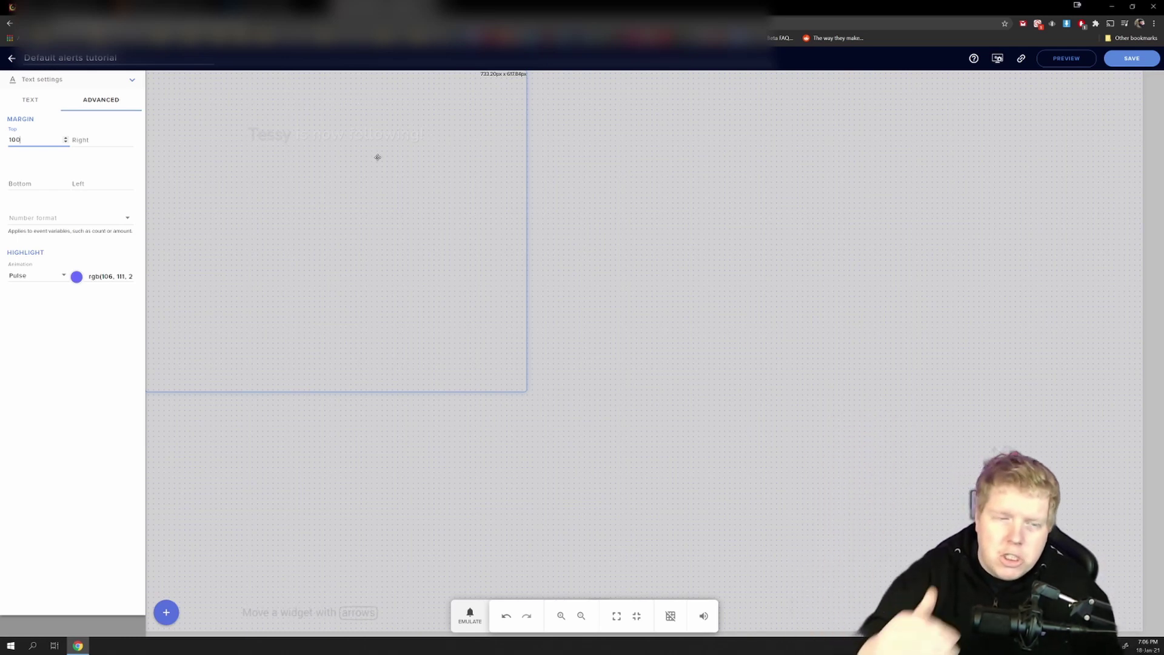
pyautogui.click(1126, 60)
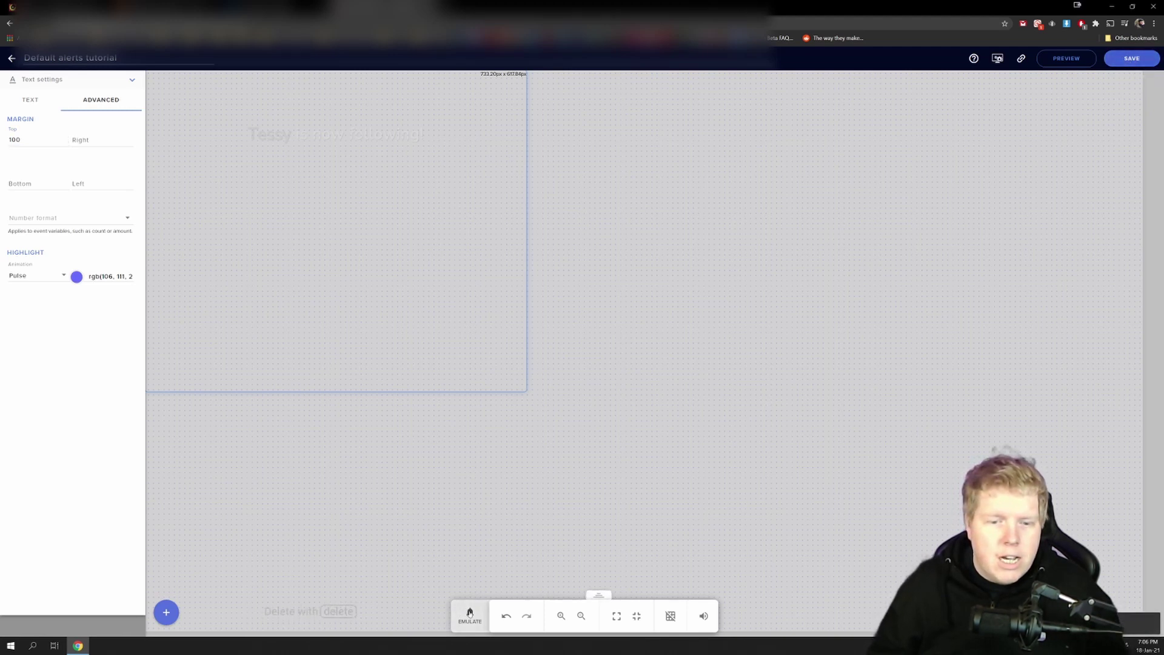
pyautogui.click(470, 614)
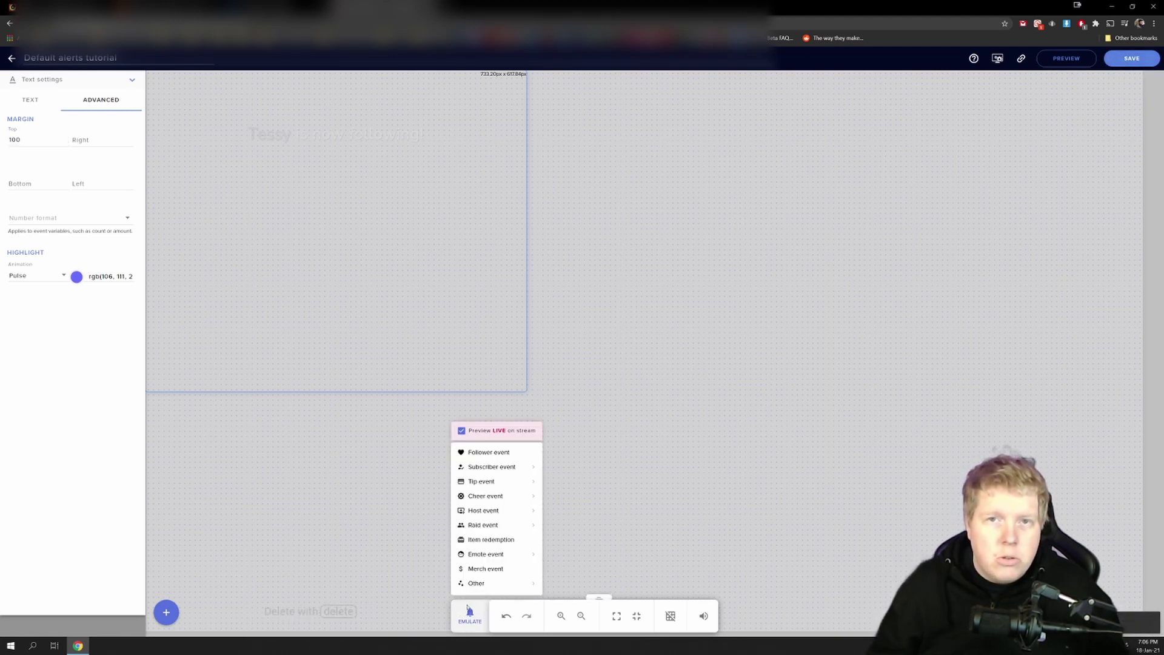
pyautogui.click(493, 453)
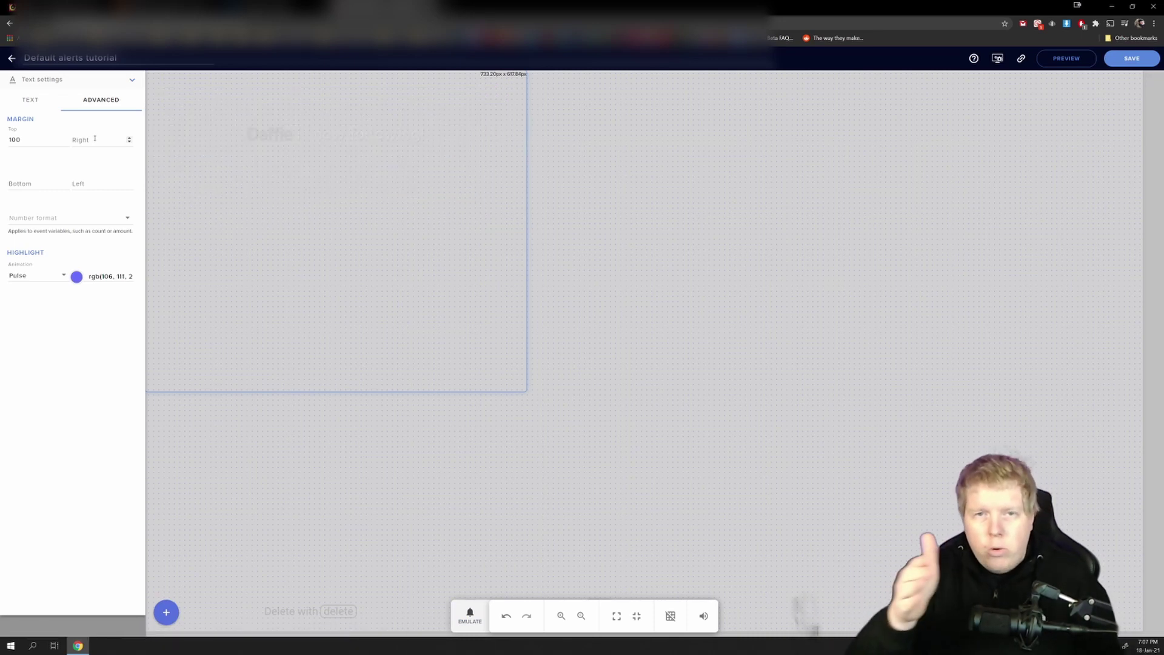
# Step: Try a right margin of 500, then clear it and re-test the follower alert
pyautogui.click(101, 139)
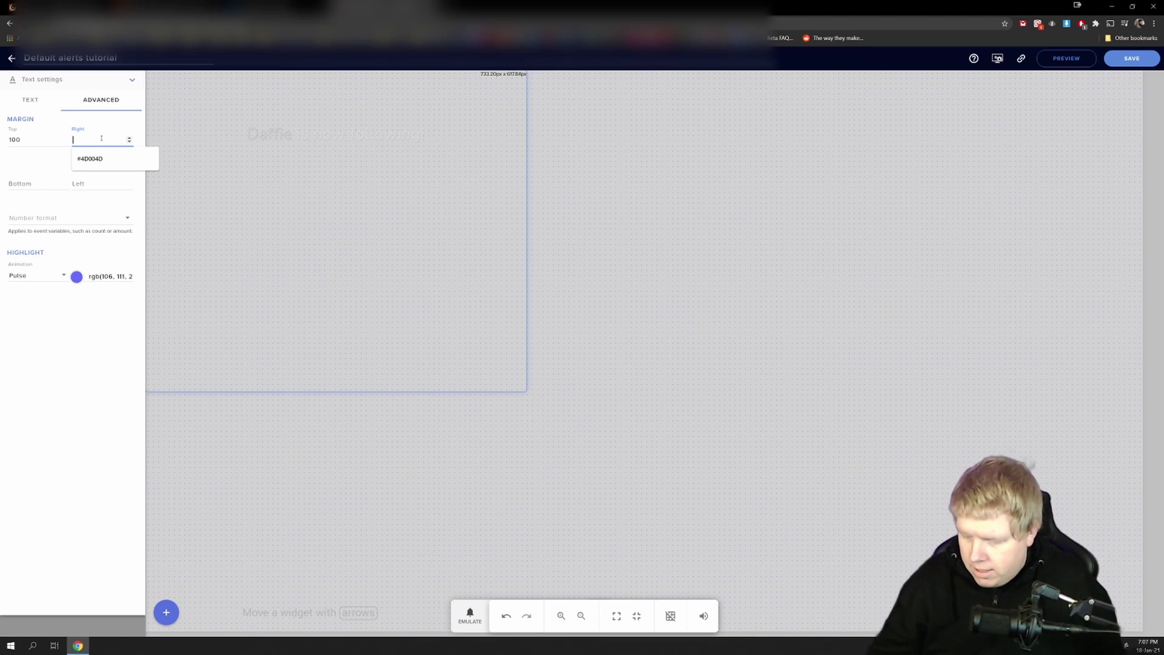
pyautogui.write('500')
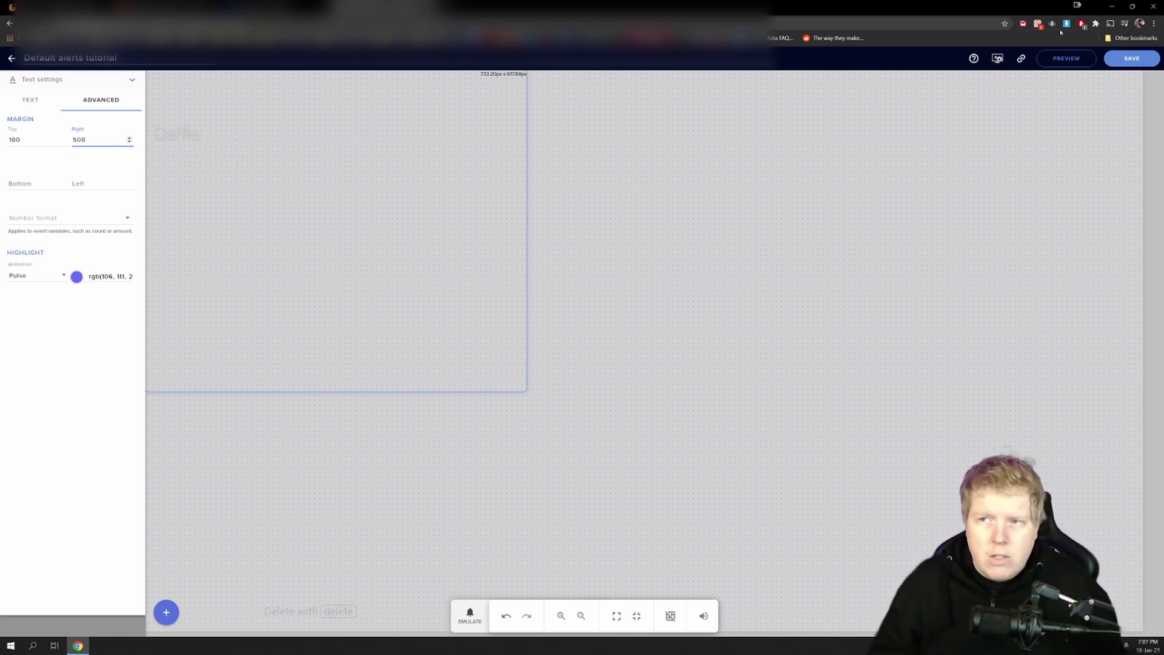
pyautogui.click(470, 616)
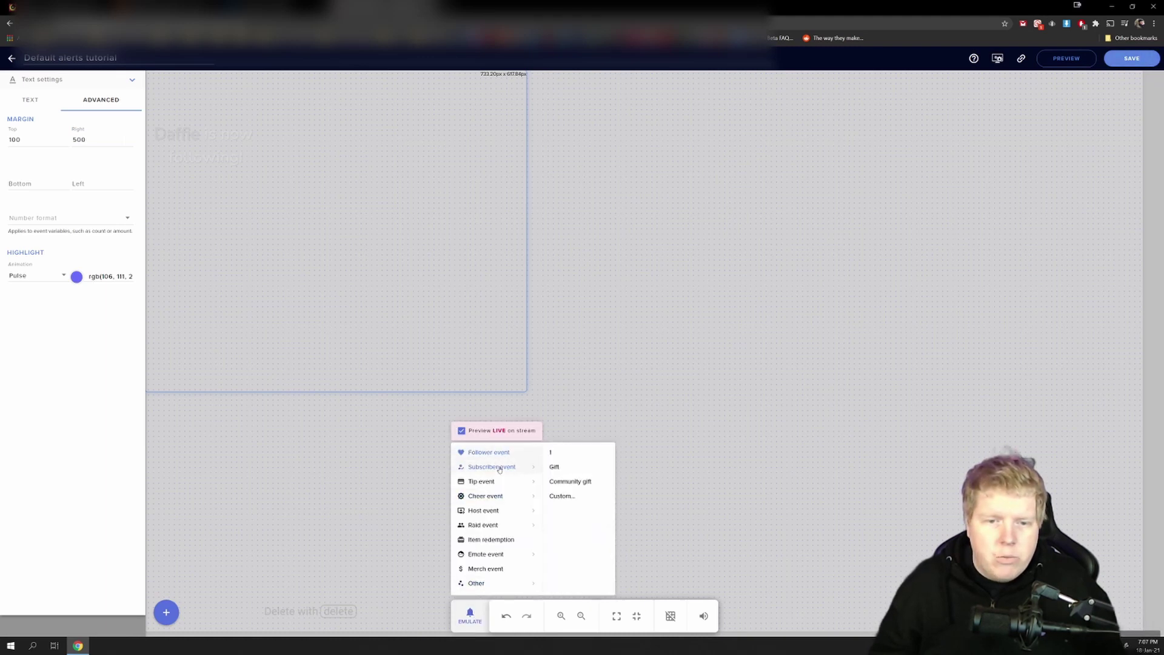
pyautogui.click(503, 452)
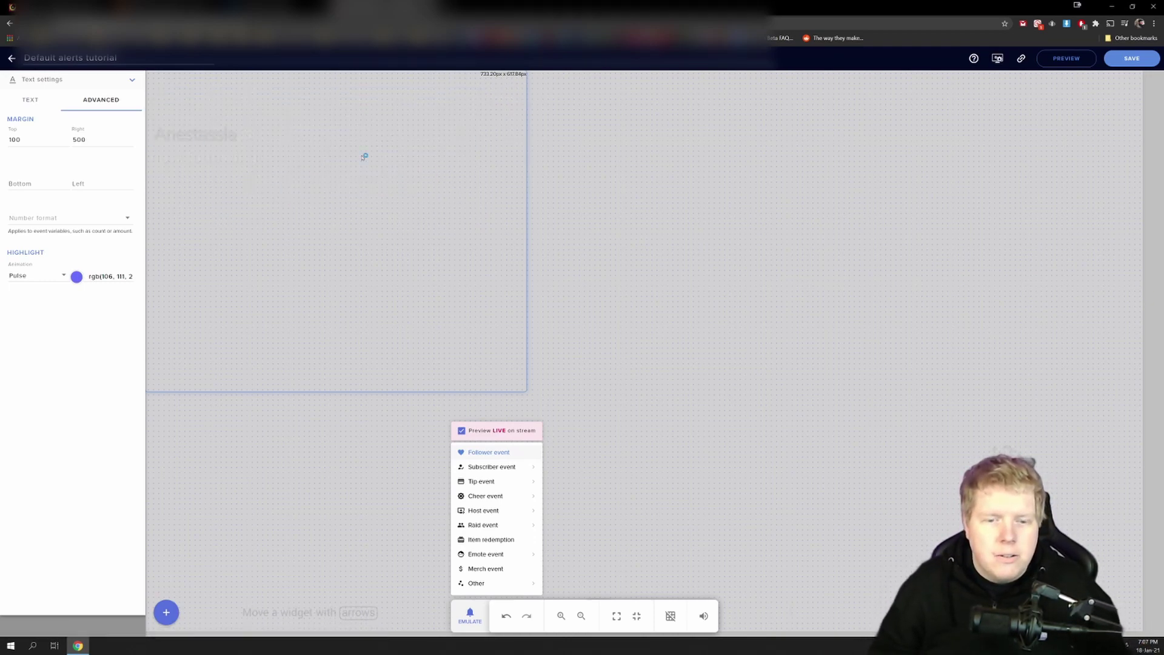
pyautogui.click(91, 139)
pyautogui.moveTo(91, 139); pyautogui.dragTo(70, 141)
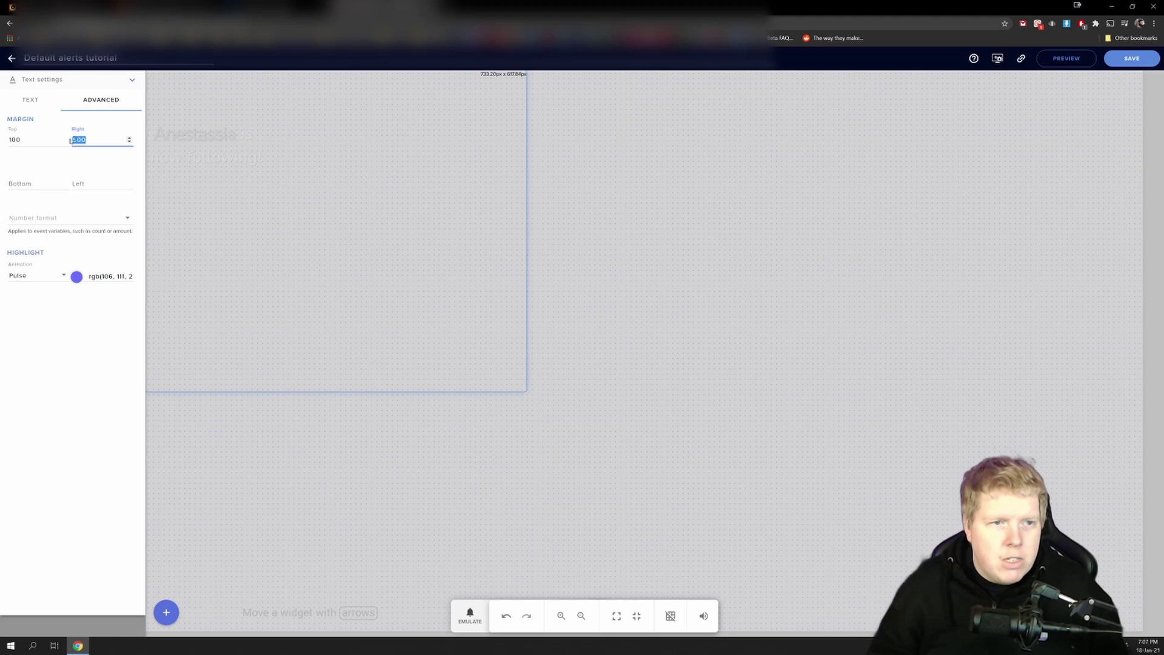
pyautogui.press('BackSpace')
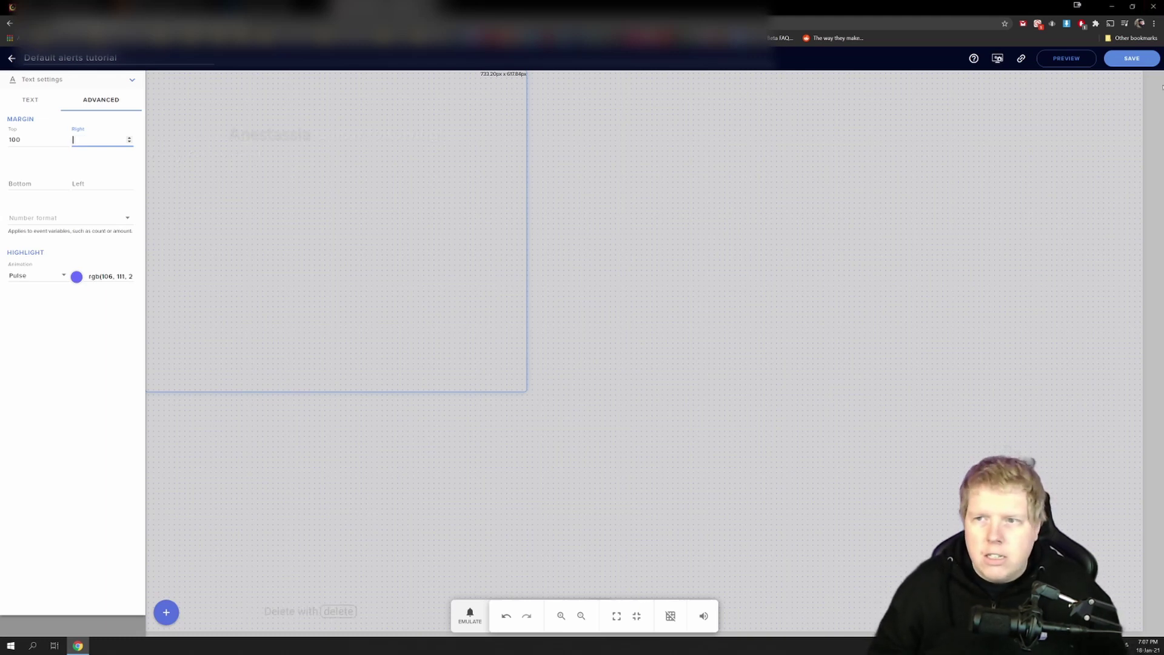
pyautogui.click(469, 614)
pyautogui.click(488, 454)
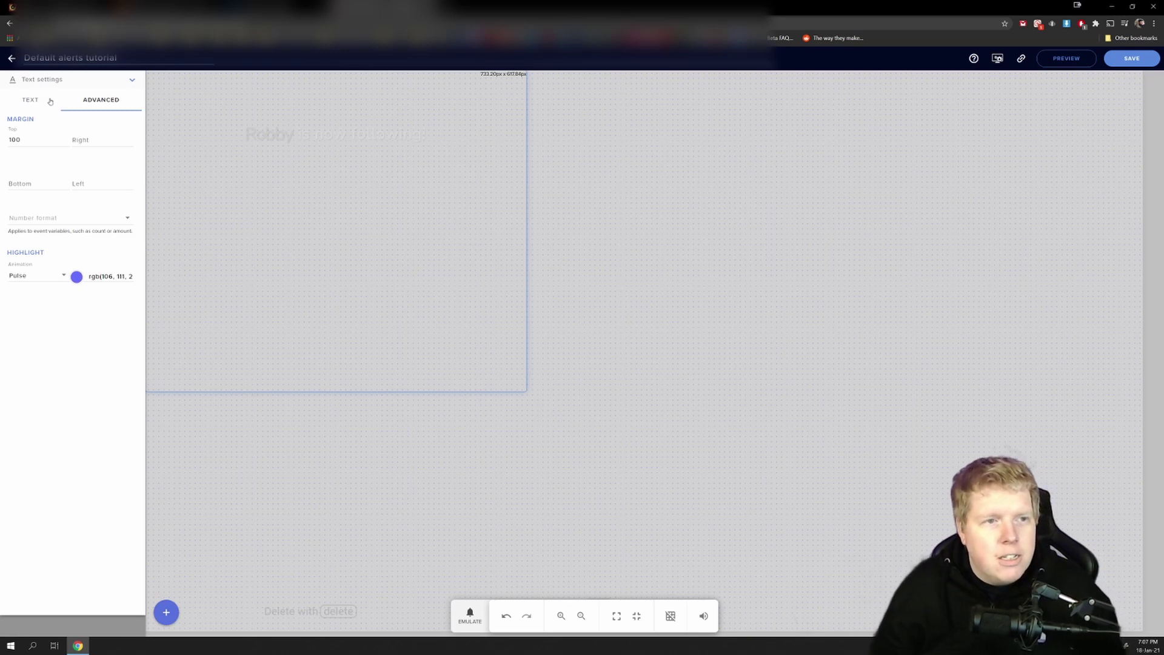
# Step: Change the follower text font from Nunito to Permanent Marker and preview the alert
pyautogui.click(33, 99)
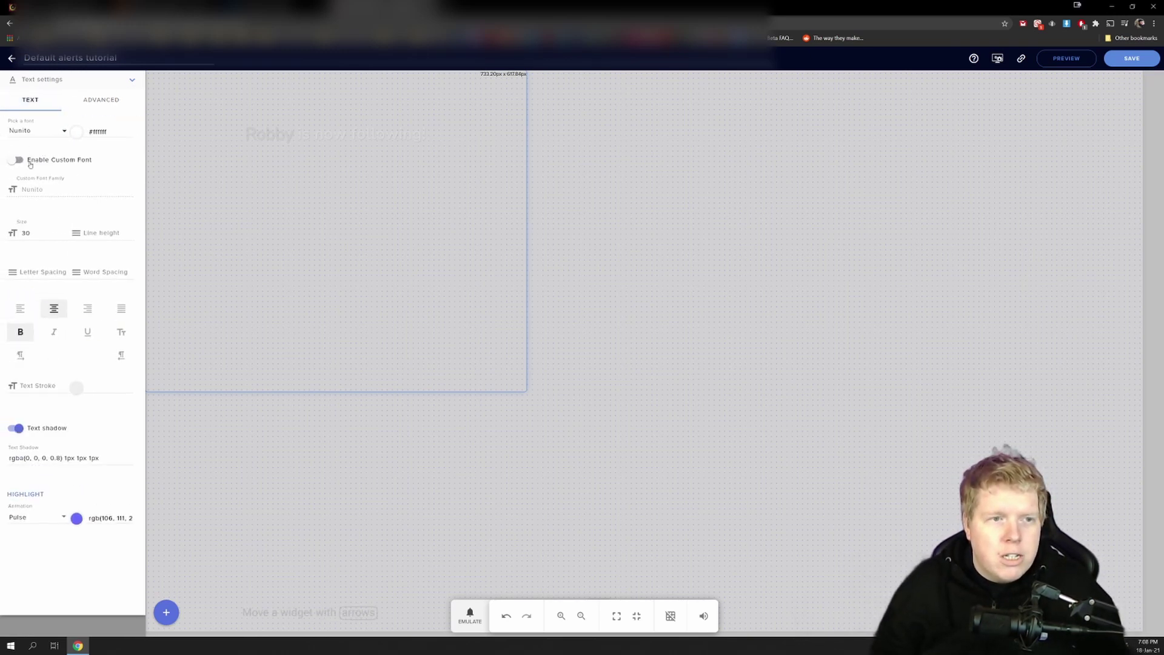
pyautogui.click(59, 132)
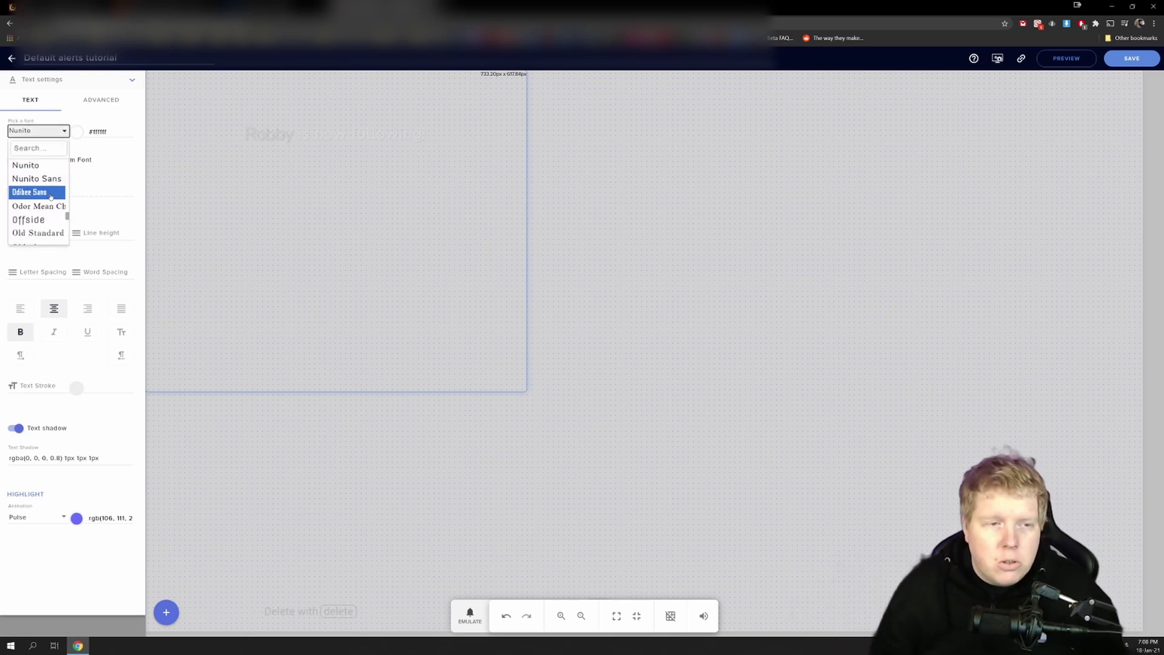
pyautogui.scroll(-7, 50, 197)
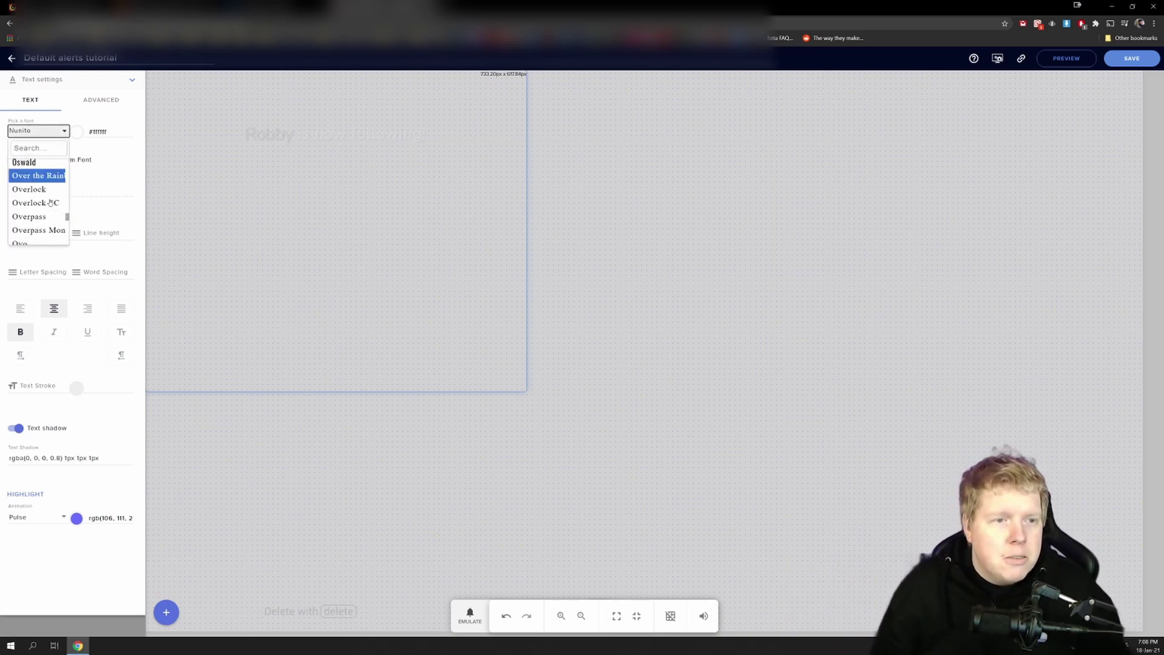
pyautogui.click(30, 148)
pyautogui.write('per')
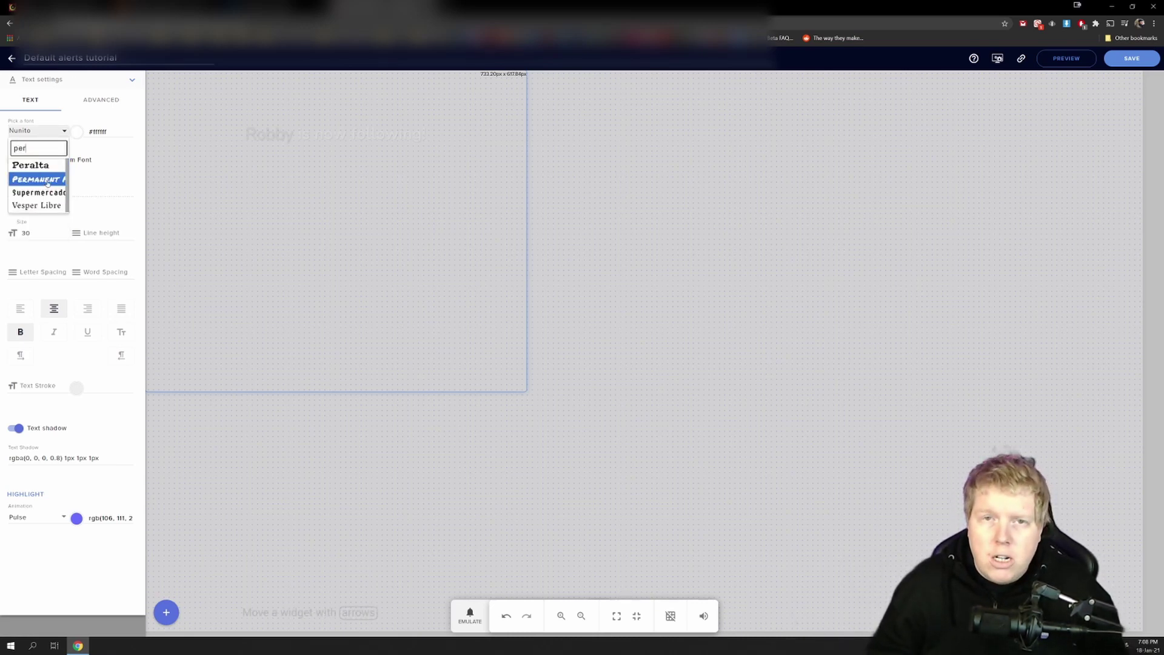
pyautogui.click(47, 181)
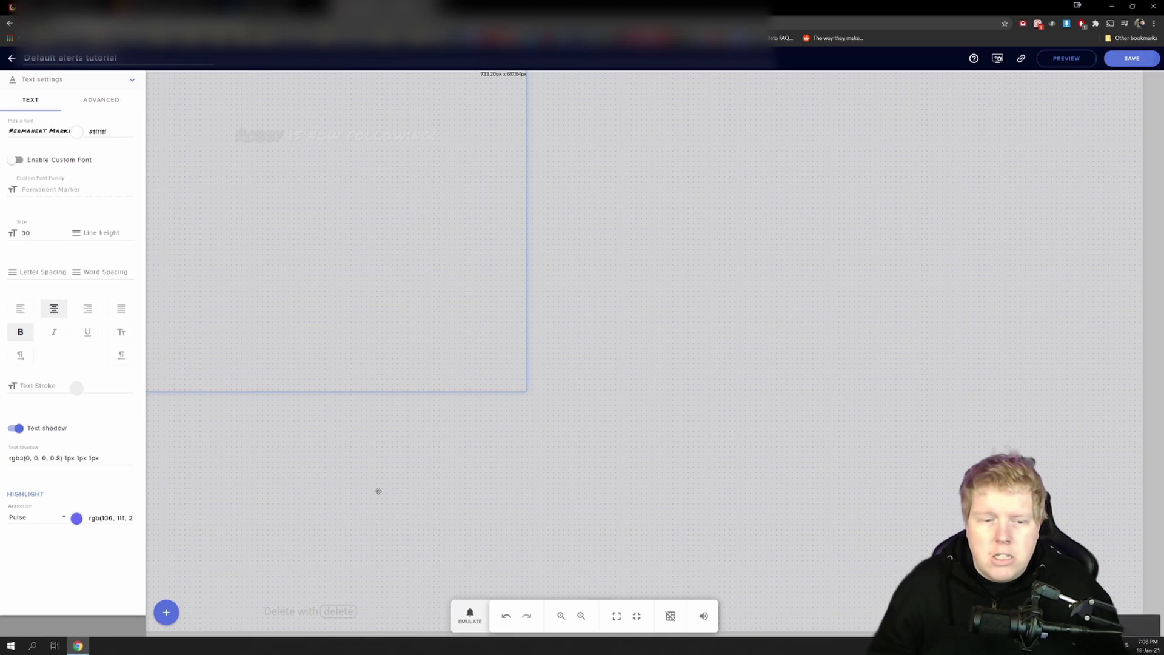
pyautogui.click(470, 614)
pyautogui.click(496, 453)
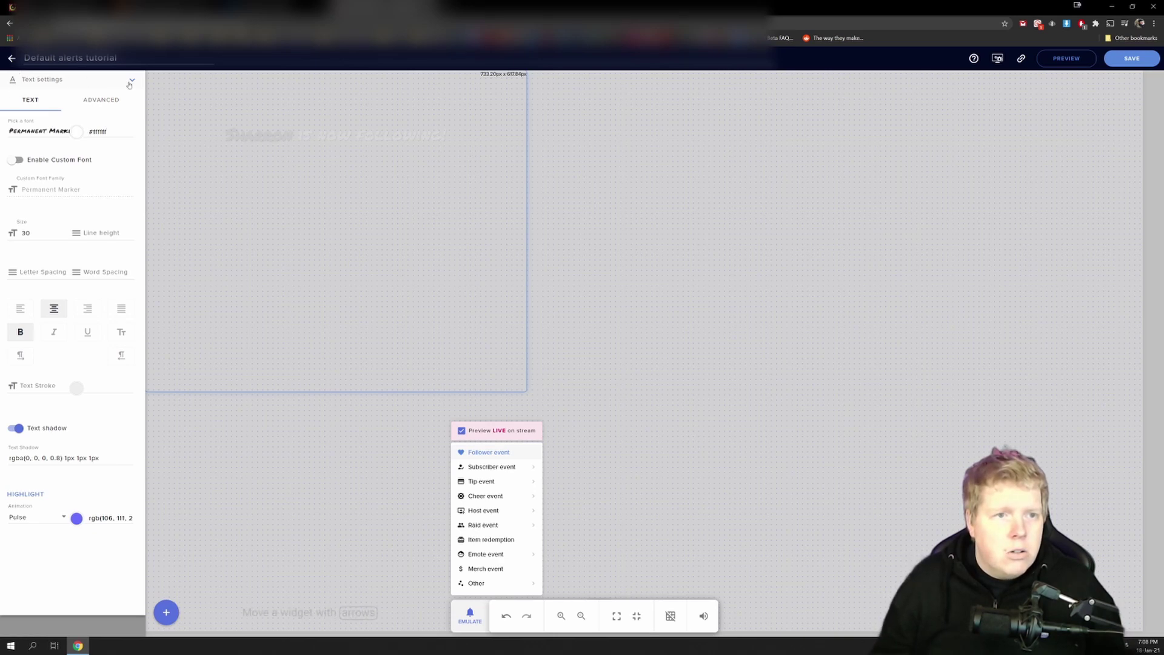
# Step: Upload the Simple_Follow.webm heart video and use it as the follower alert's video, replacing the banner image
pyautogui.click(130, 82)
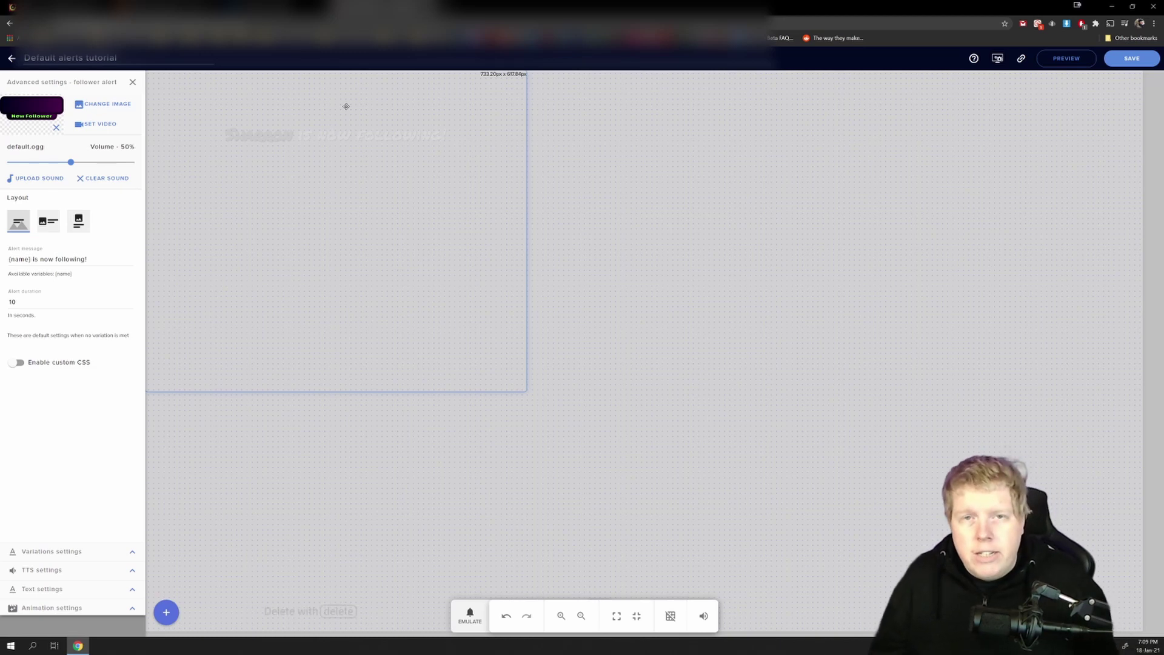
pyautogui.click(103, 124)
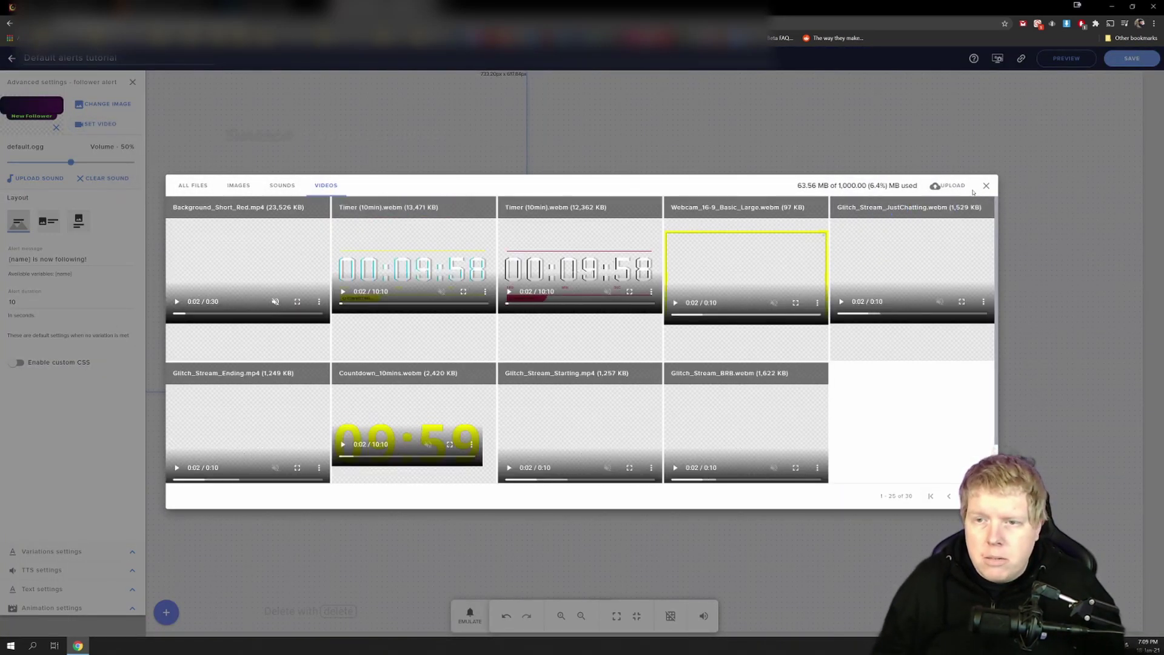
pyautogui.click(950, 186)
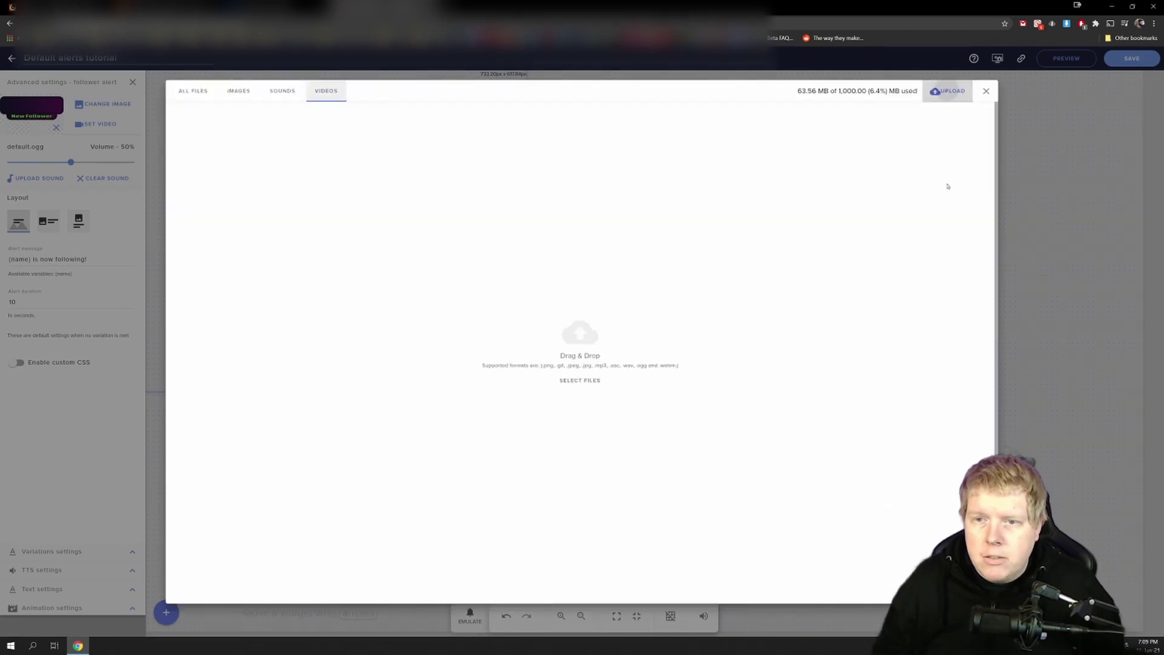
pyautogui.click(578, 390)
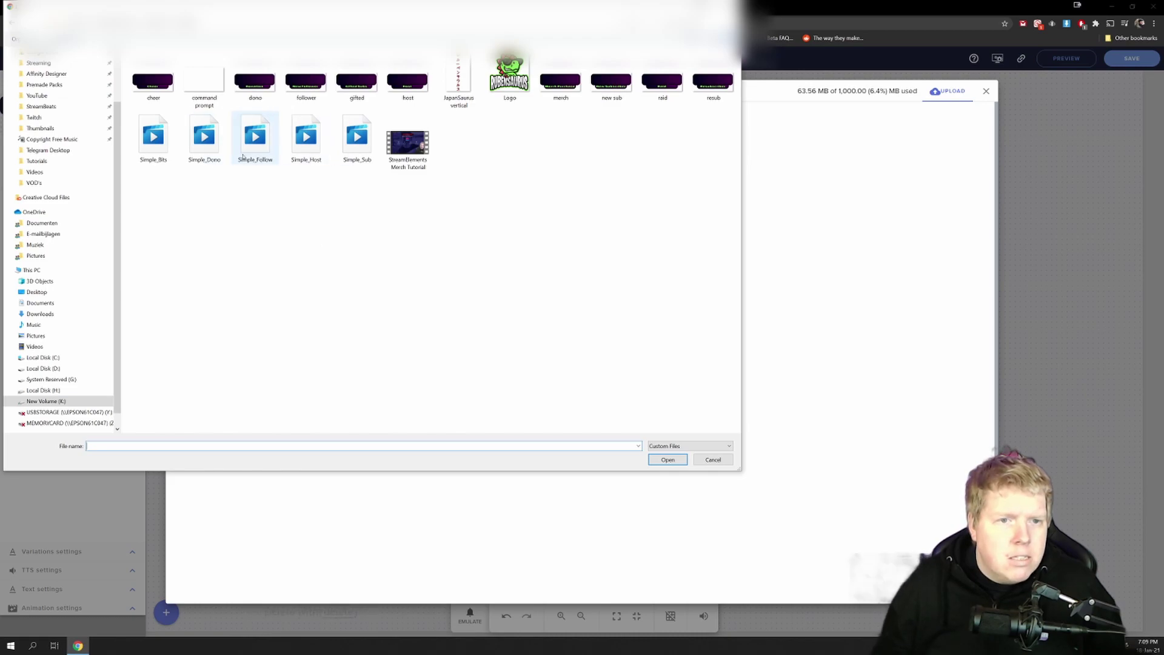
pyautogui.doubleClick(255, 136)
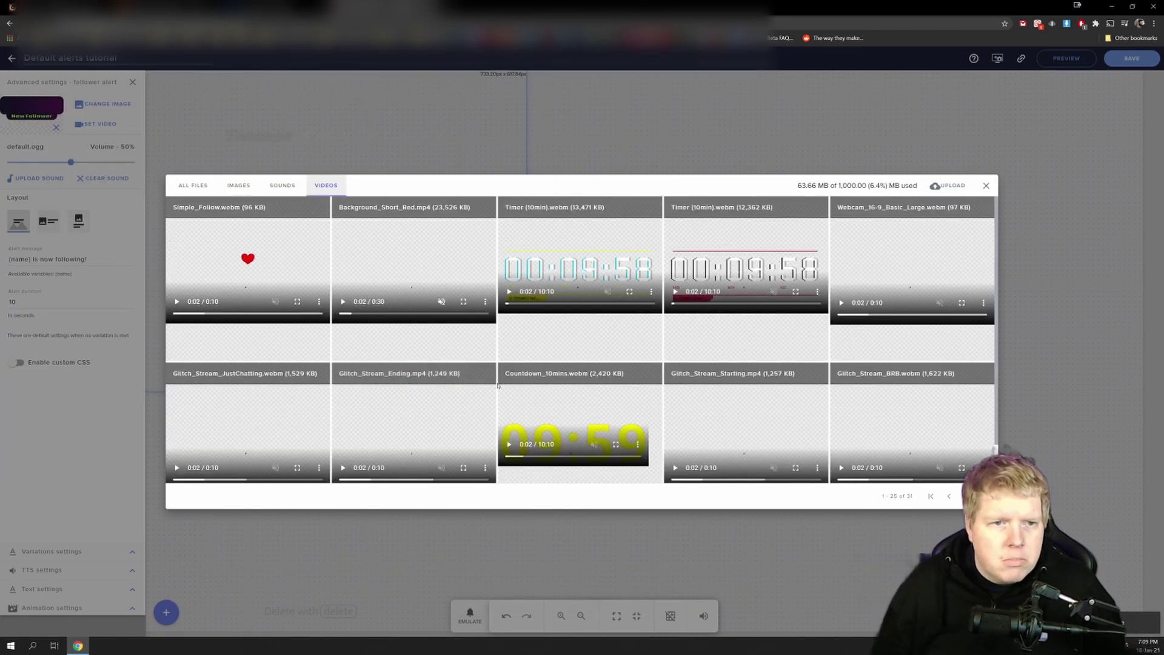
pyautogui.moveTo(237, 209)
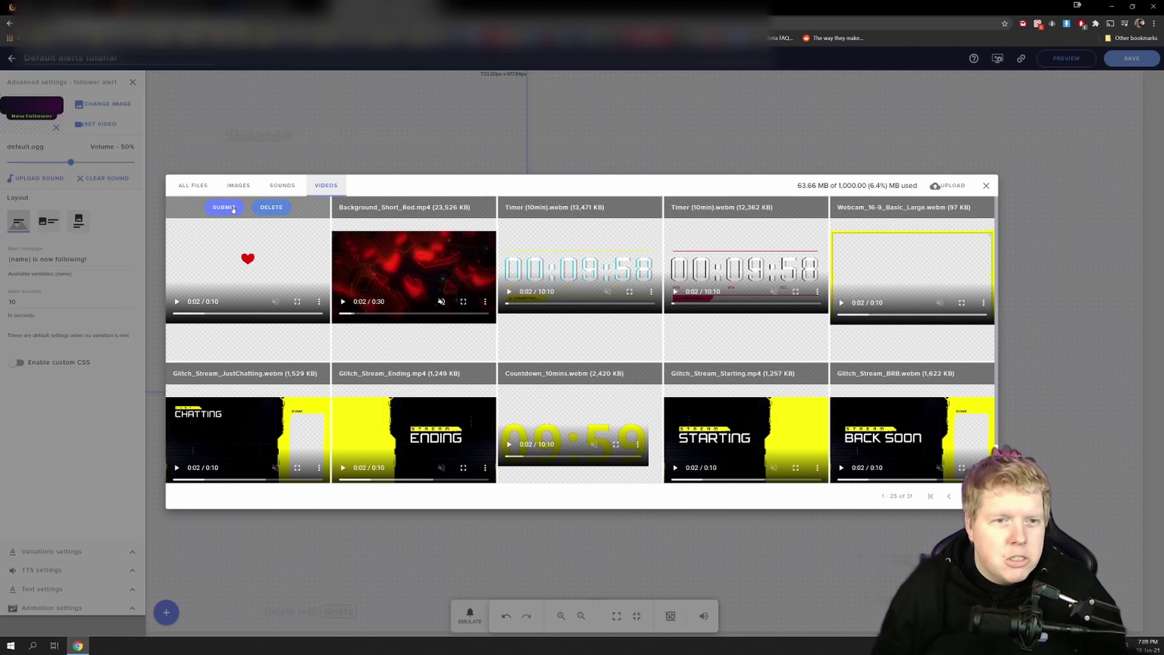
pyautogui.click(233, 207)
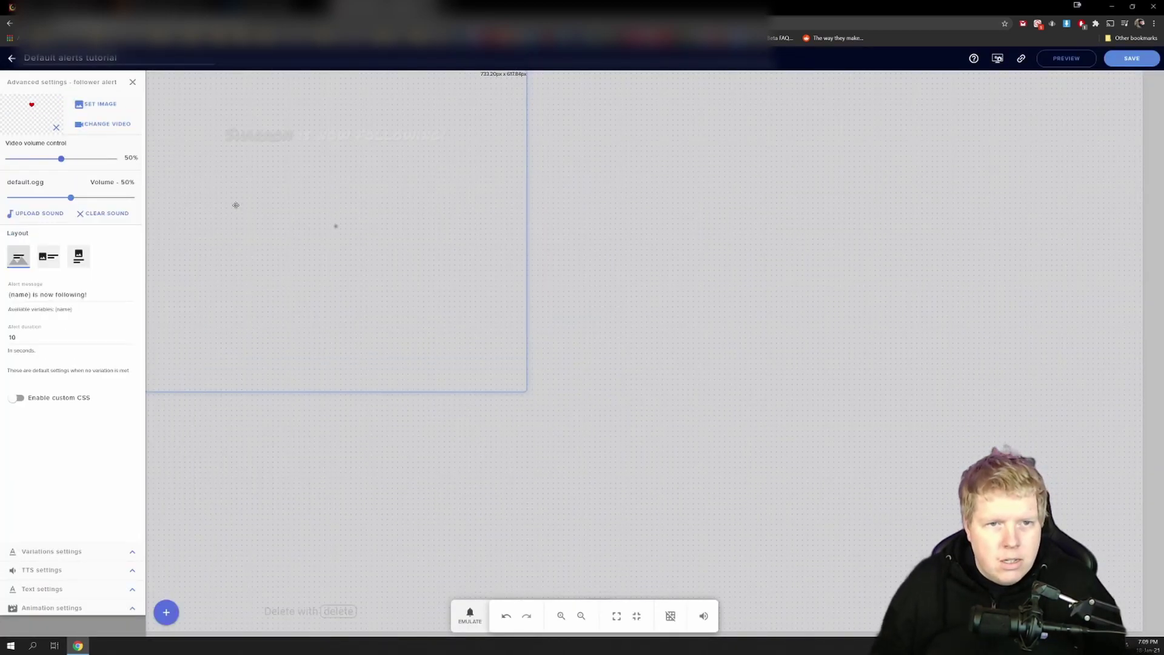
# Step: Emulate a follower event to preview the alert with its new heart video
pyautogui.click(469, 614)
pyautogui.click(468, 456)
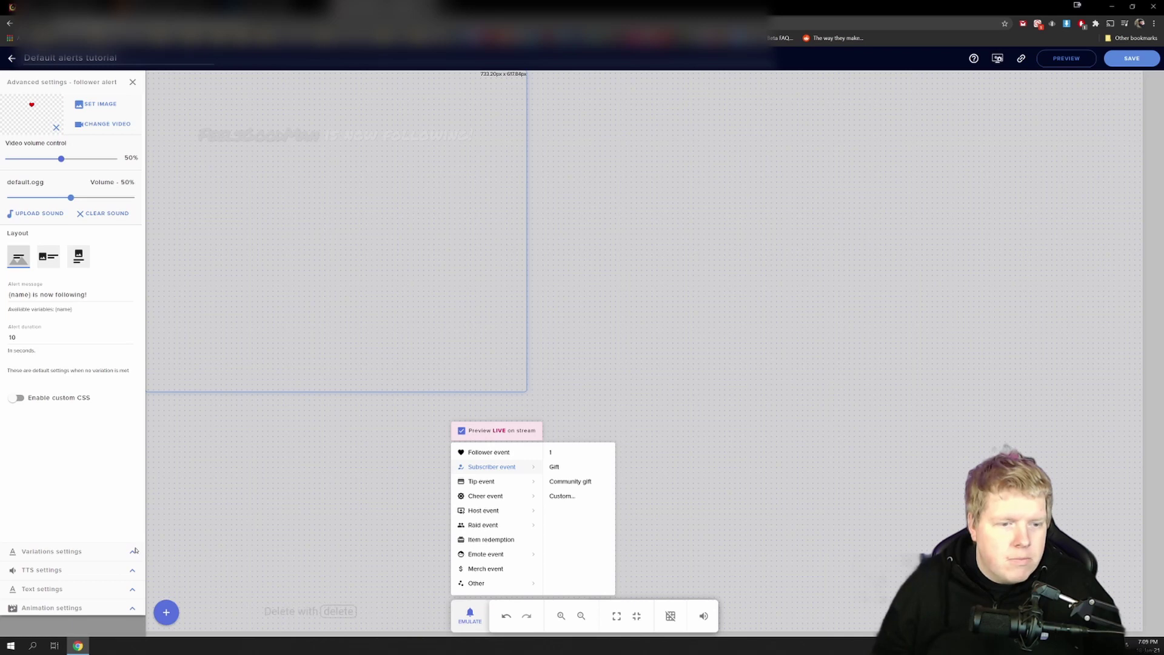
pyautogui.click(133, 591)
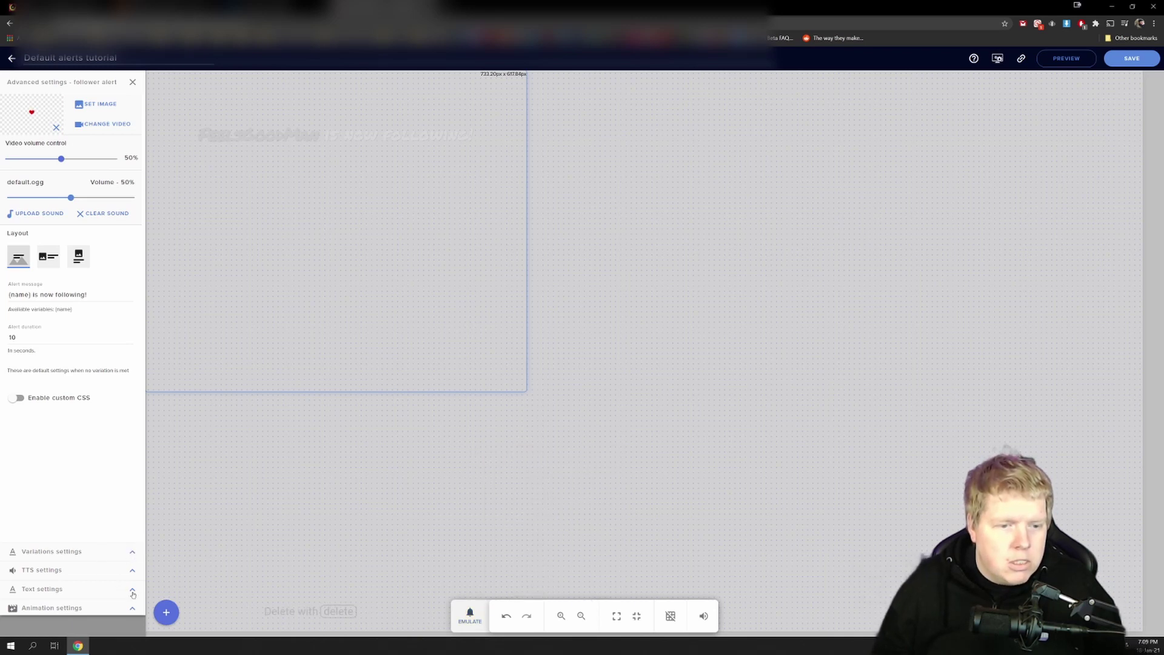
# Step: Change the follower alert text's top margin from 100 to 250
pyautogui.click(131, 592)
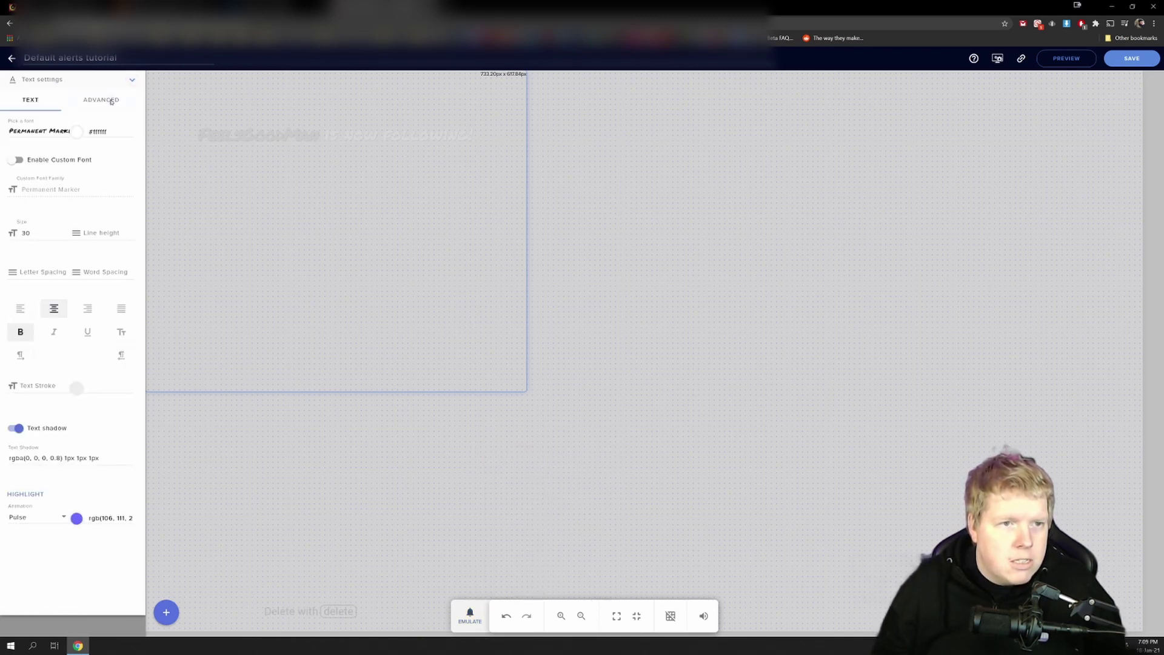
pyautogui.click(112, 101)
pyautogui.moveTo(23, 140); pyautogui.dragTo(1, 146)
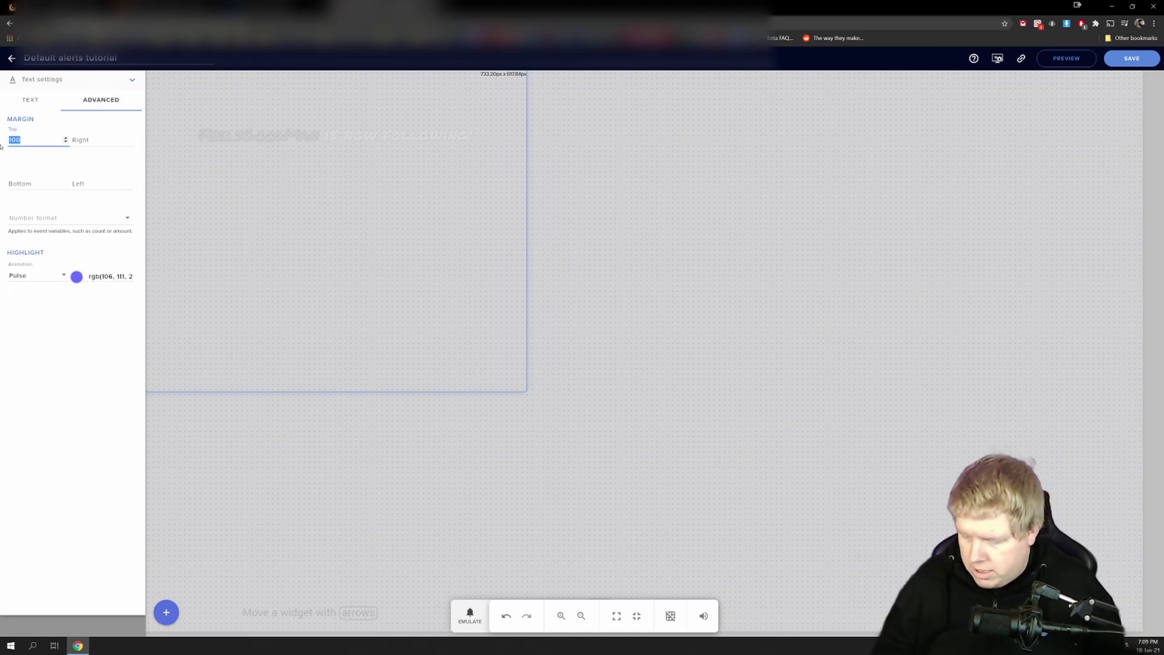
pyautogui.write('250')
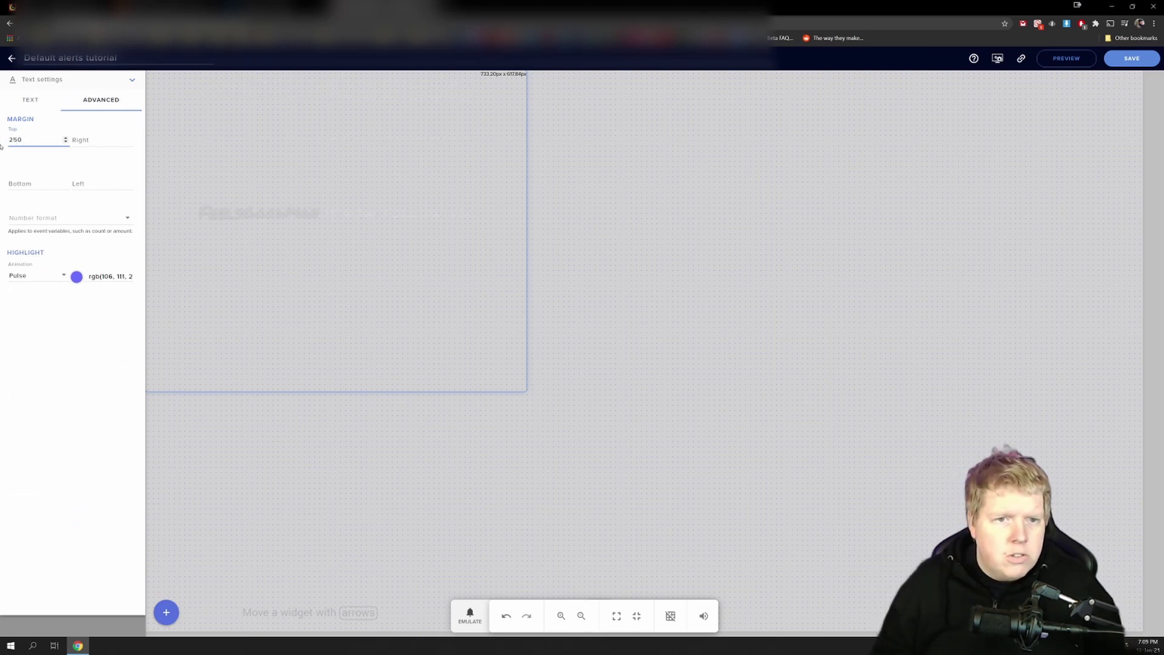
pyautogui.click(86, 445)
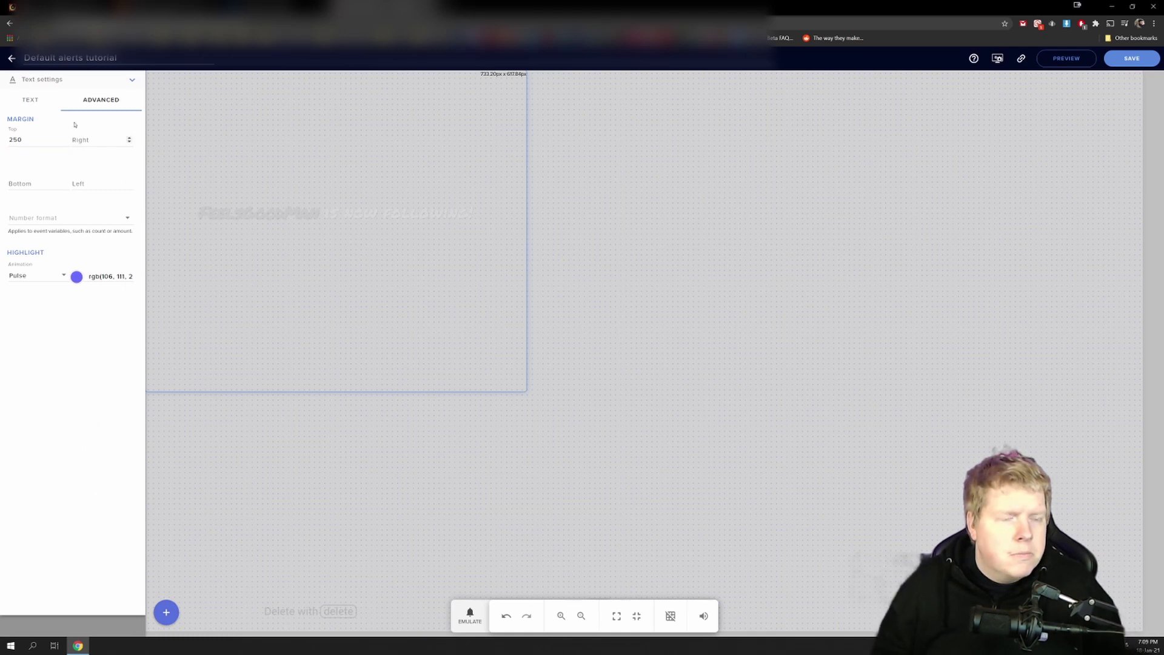
pyautogui.click(32, 100)
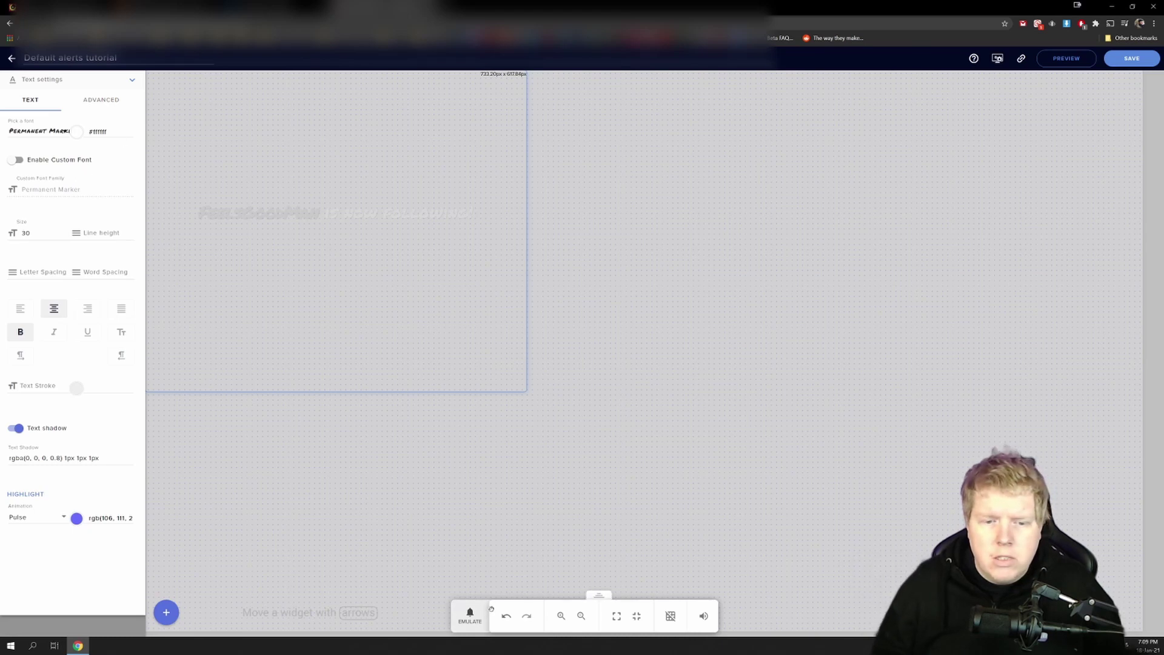
# Step: Play a test follower alert with the heart video, then open the follower alert's advanced settings
pyautogui.click(470, 615)
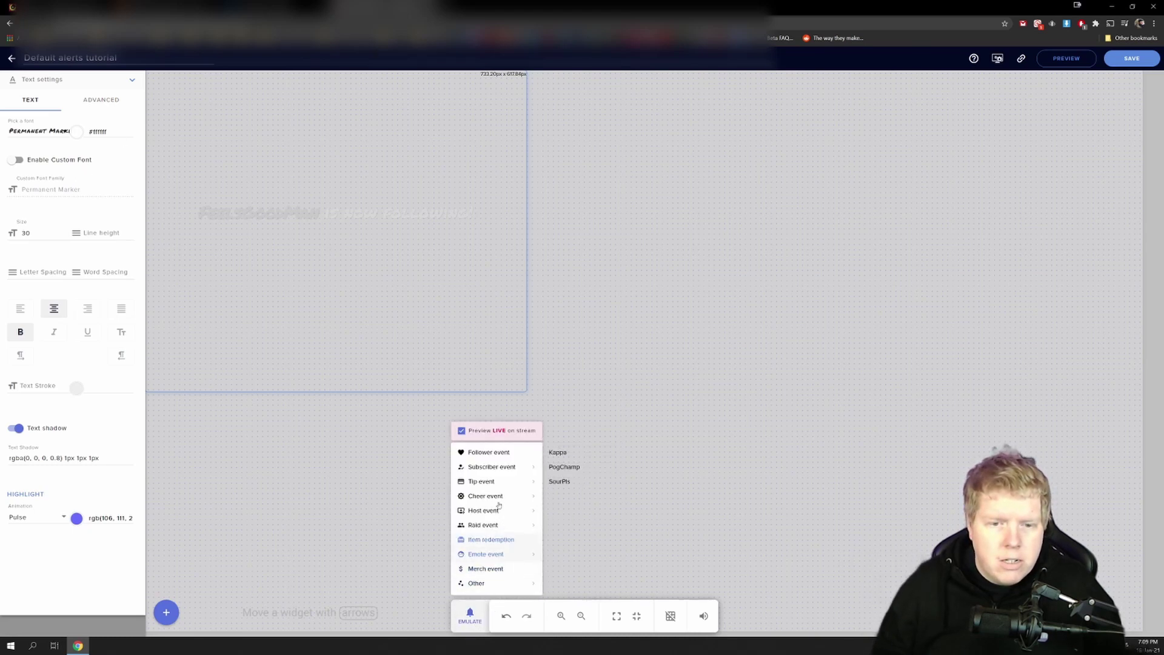
pyautogui.click(488, 452)
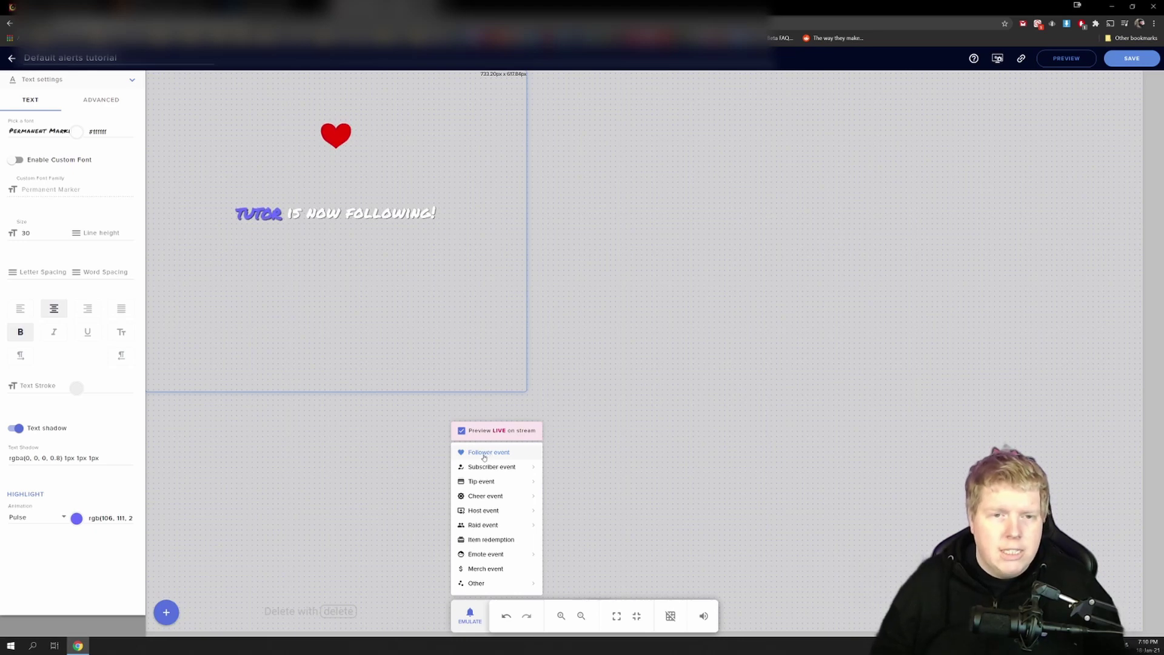
pyautogui.click(123, 447)
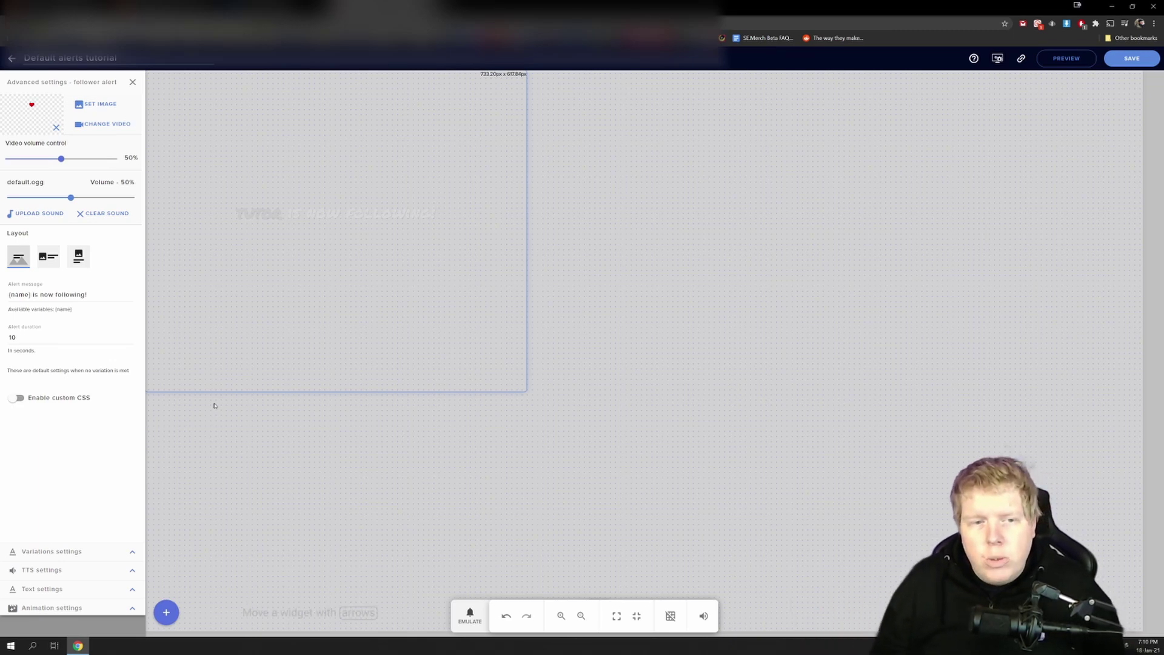
pyautogui.click(470, 614)
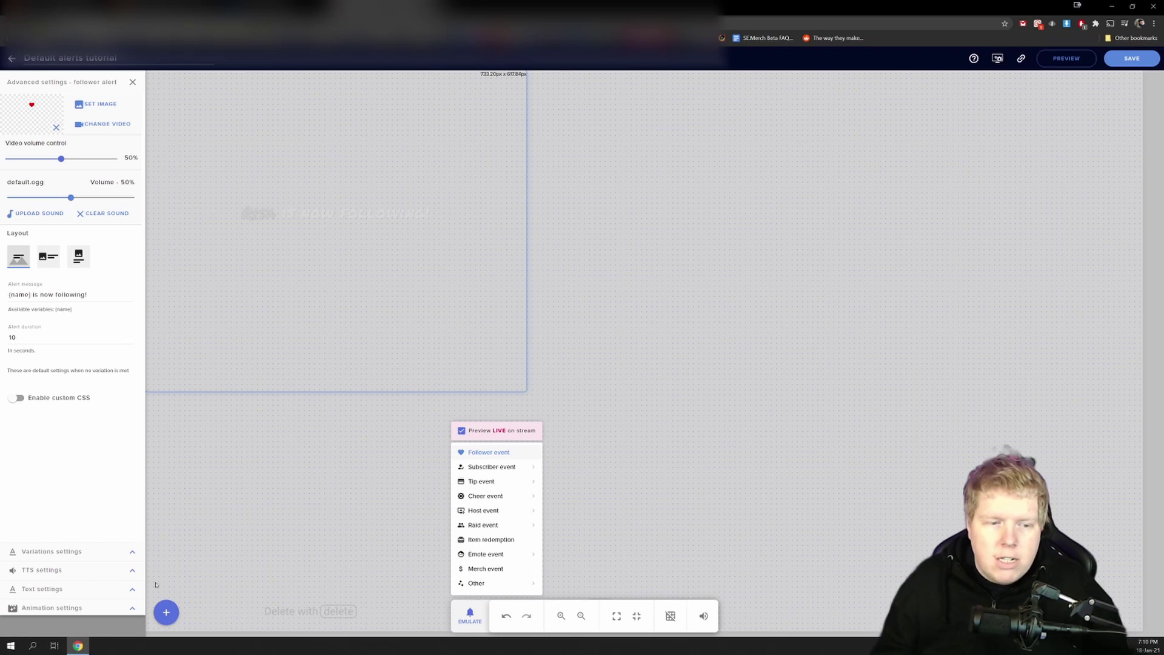
# Step: Set the follower text appearance delay to 1.5s, save the overlay, and bring up the test events
pyautogui.click(132, 608)
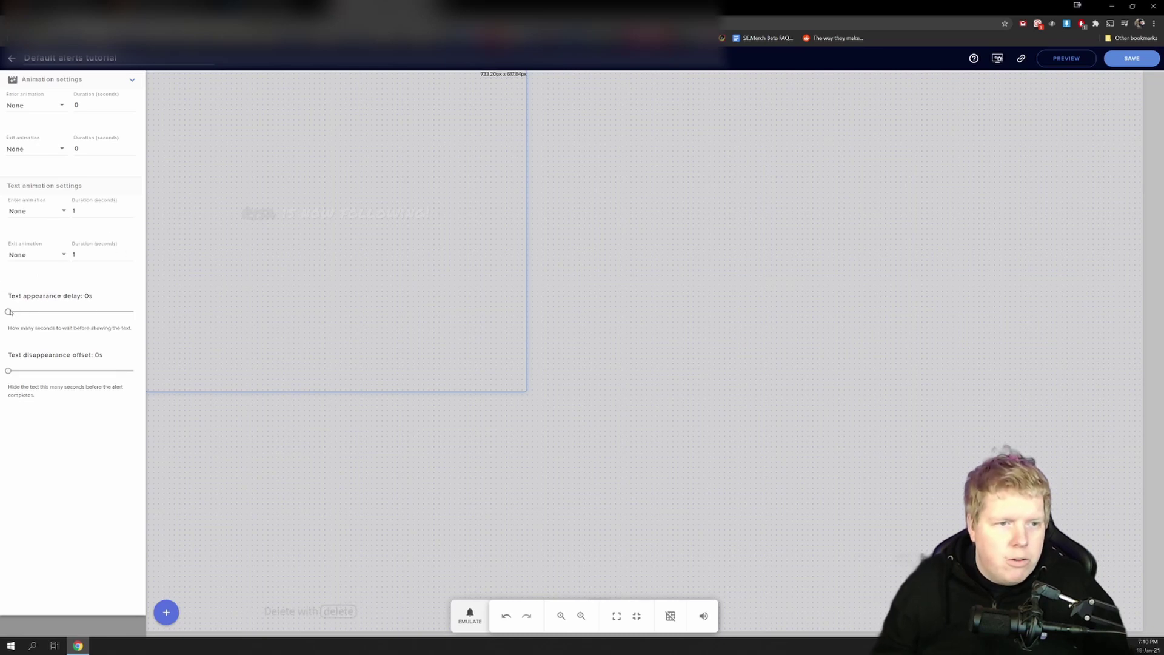
pyautogui.moveTo(10, 313); pyautogui.dragTo(27, 313)
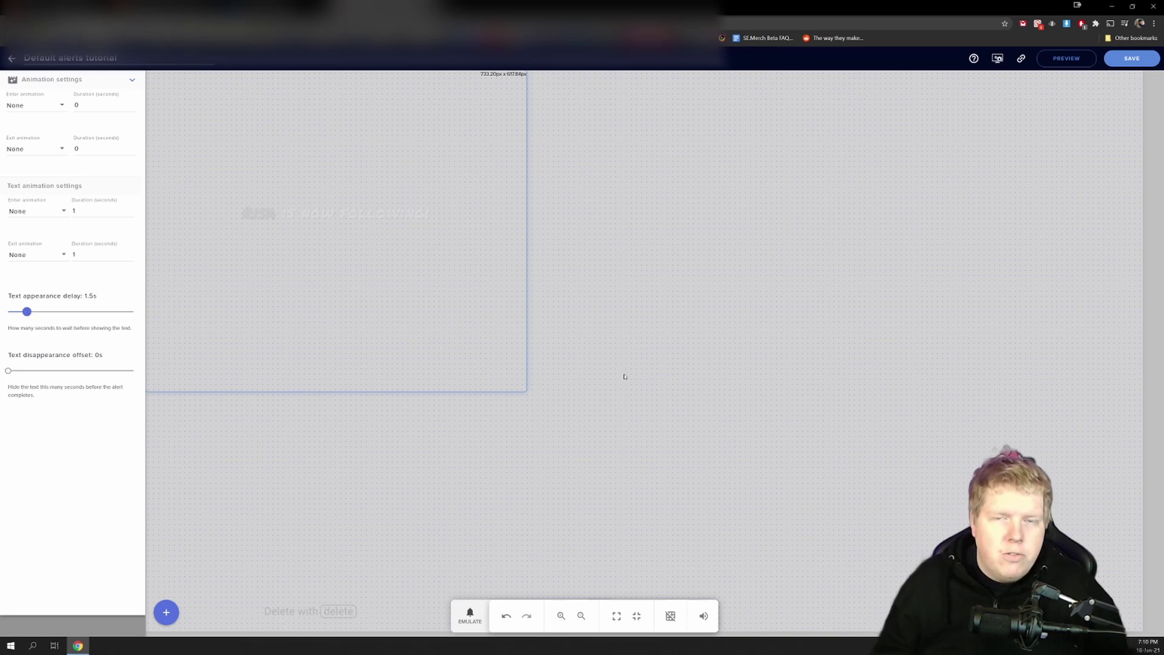
pyautogui.click(1131, 61)
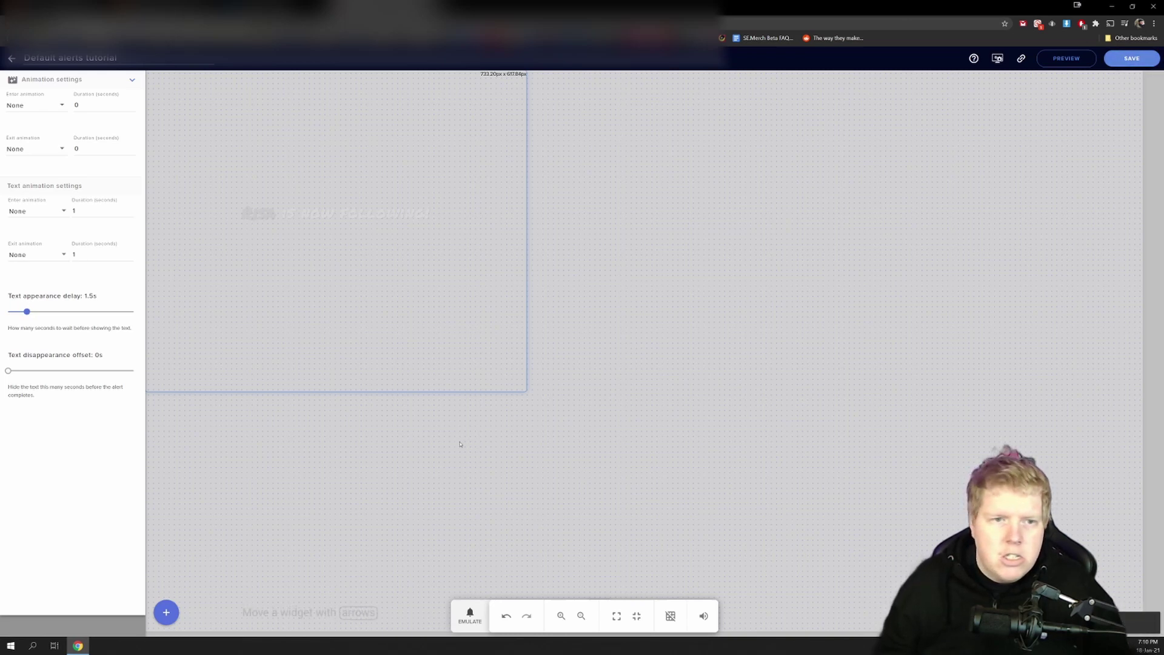
pyautogui.click(471, 620)
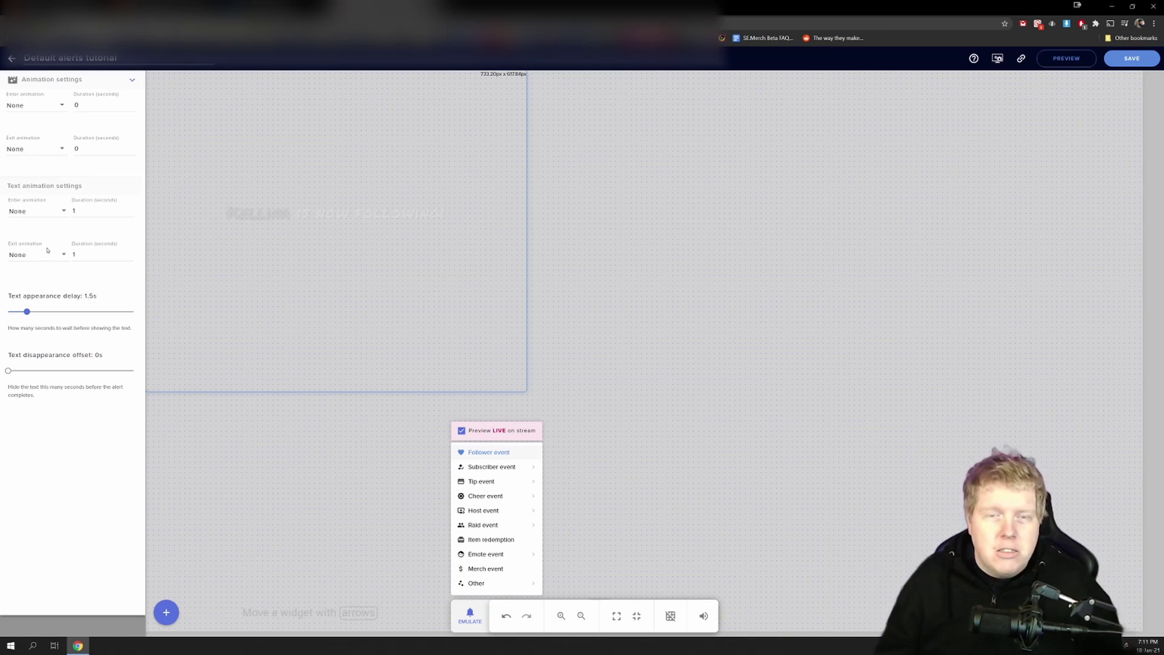
# Step: Open the subscriber alert's advanced settings and emulate a subscriber event to preview its star video
pyautogui.click(133, 81)
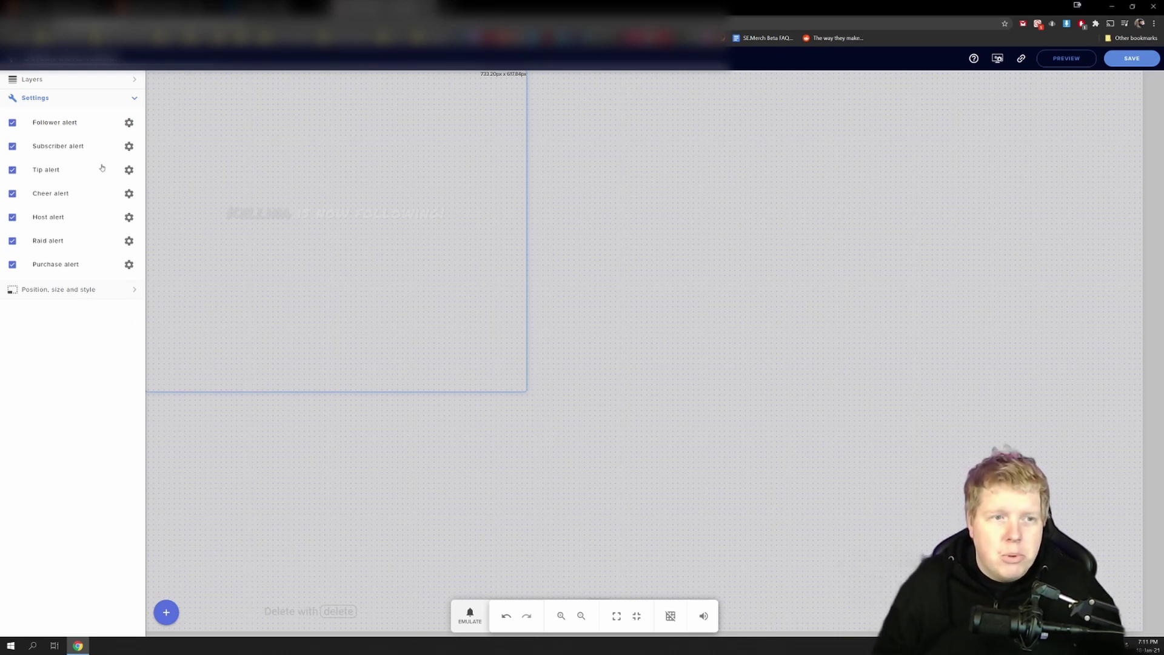
pyautogui.click(128, 146)
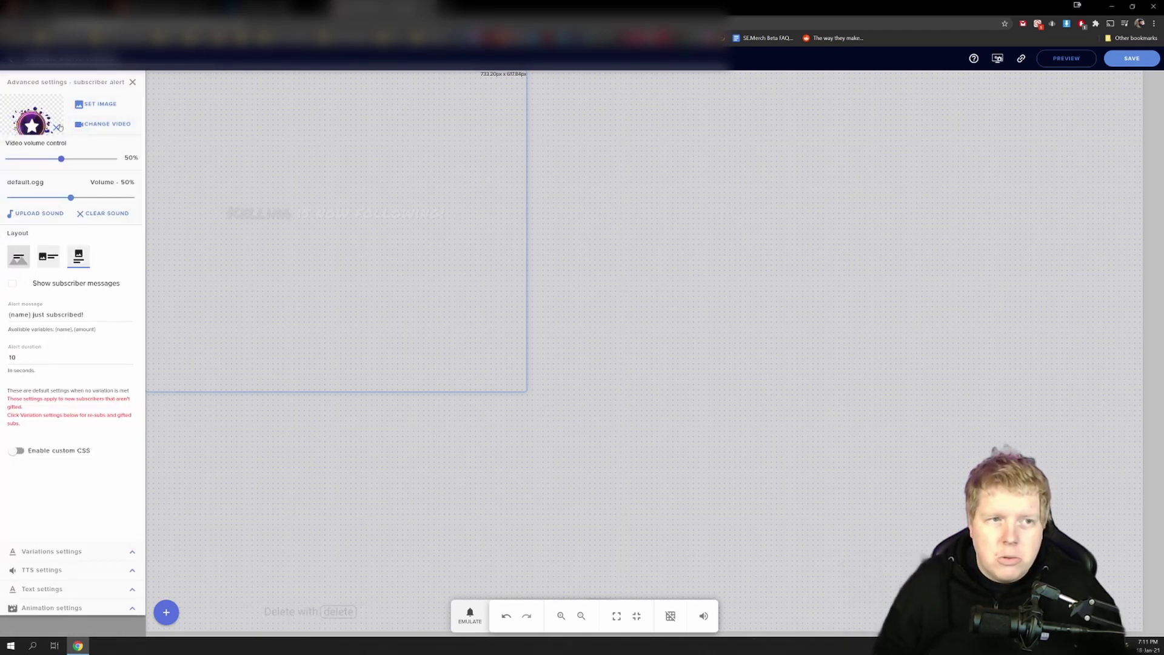
pyautogui.click(470, 613)
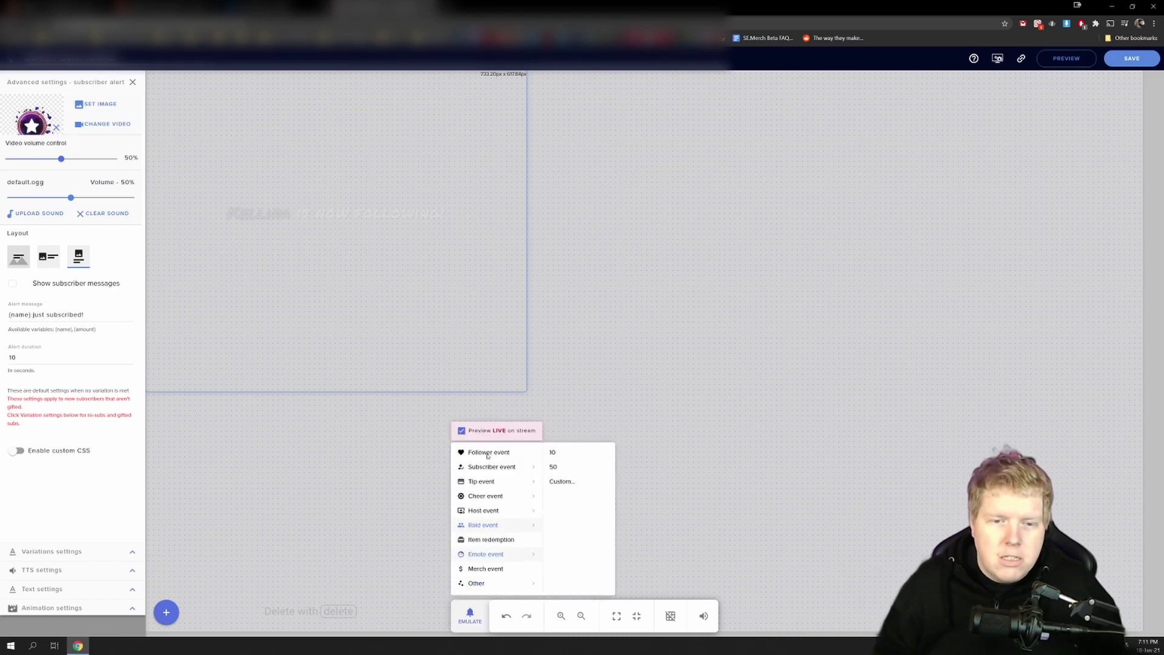
pyautogui.click(485, 472)
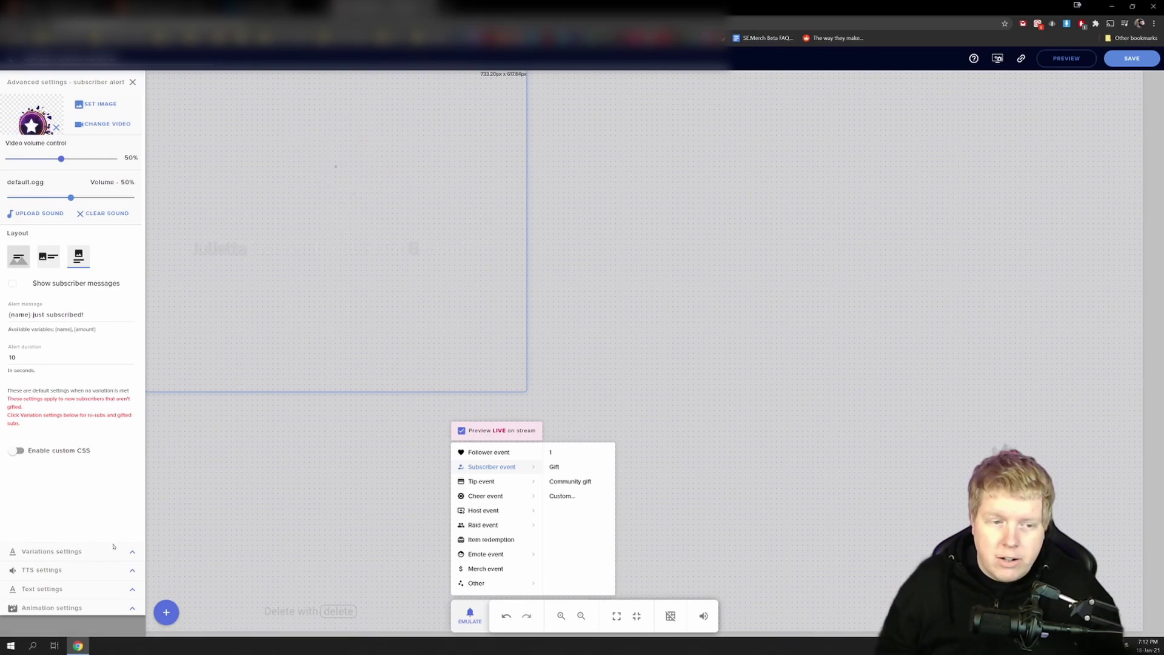
# Step: Expand the Variations section to list Resubscriber, Subscriber gift and Community gifts
pyautogui.click(132, 552)
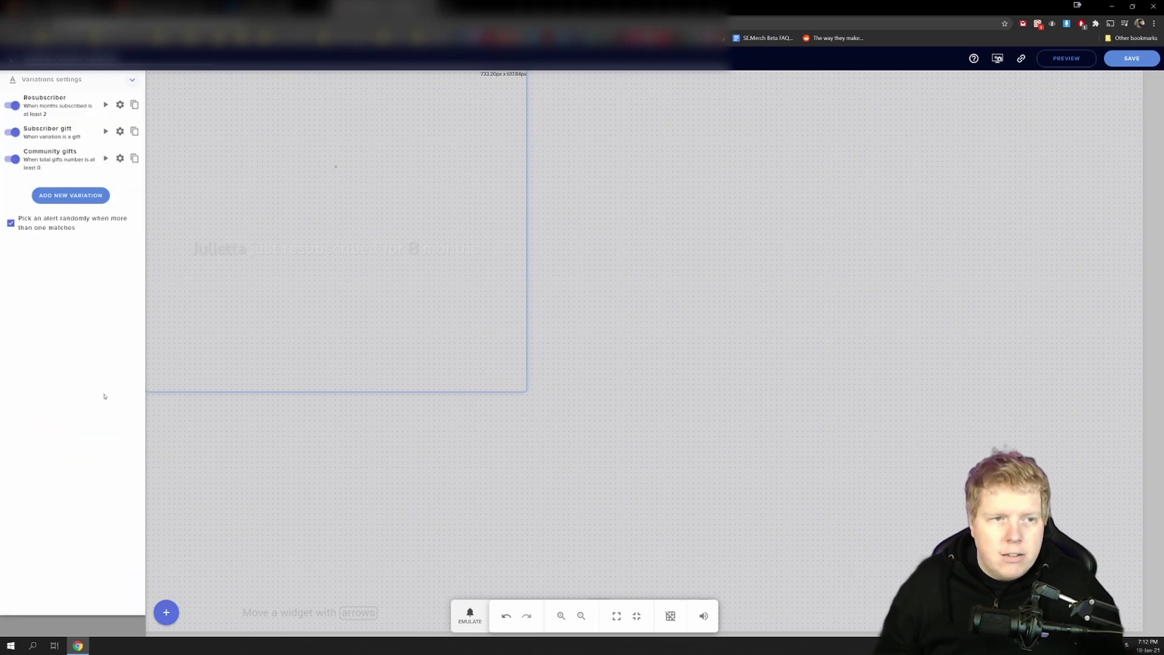
# Step: Add a new variation copied from AlertBox 1 / subscriber
pyautogui.click(88, 195)
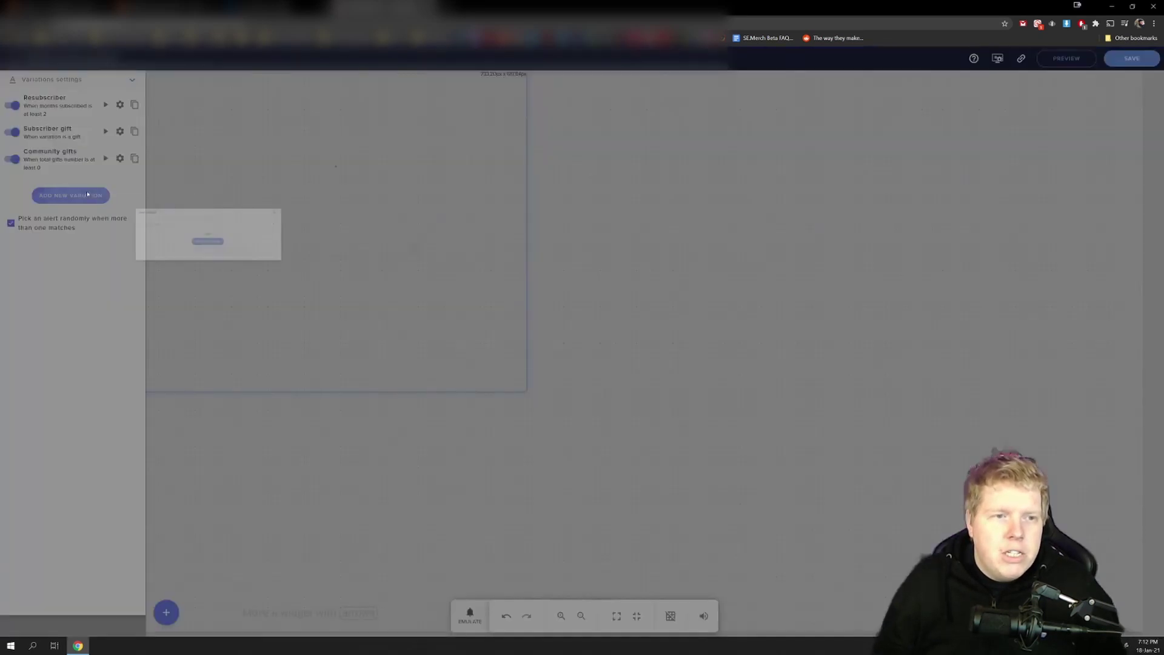
pyautogui.click(499, 320)
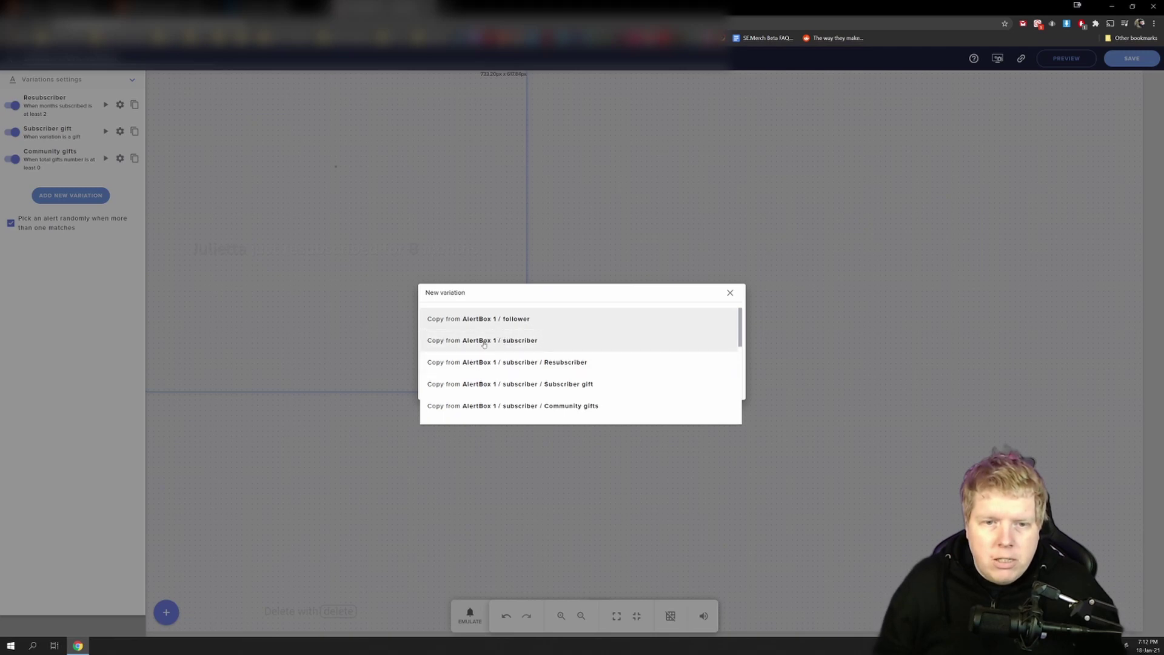
pyautogui.click(483, 341)
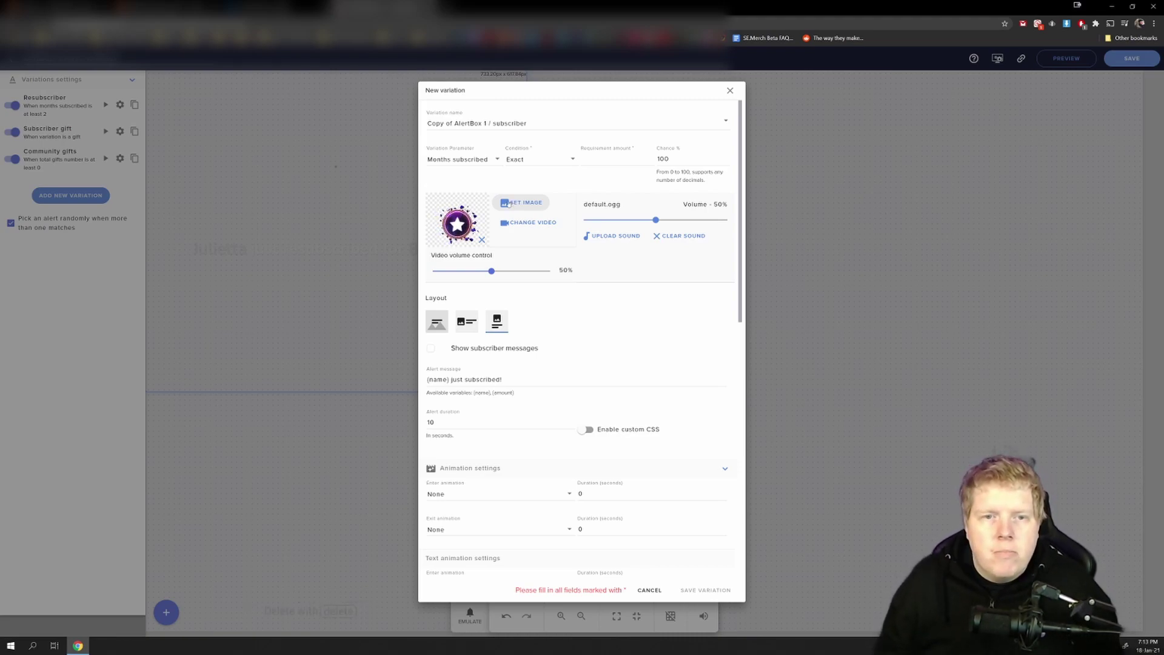
# Step: Set the variation's condition to Subscription tier, Exact, Prime
pyautogui.click(474, 161)
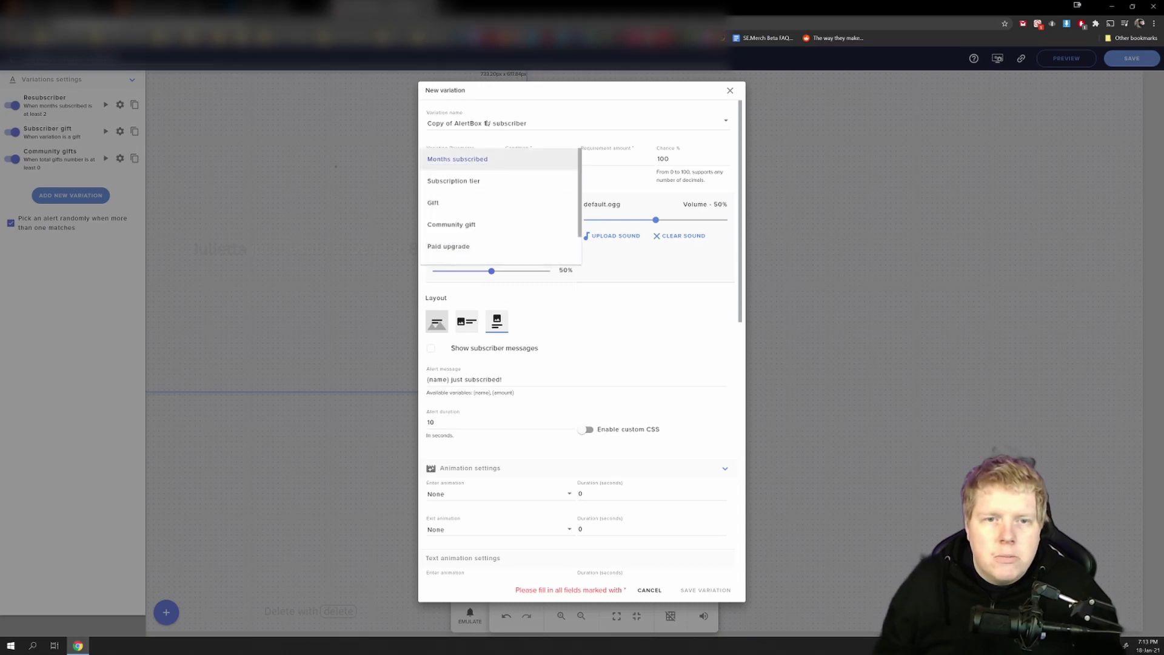
pyautogui.click(465, 180)
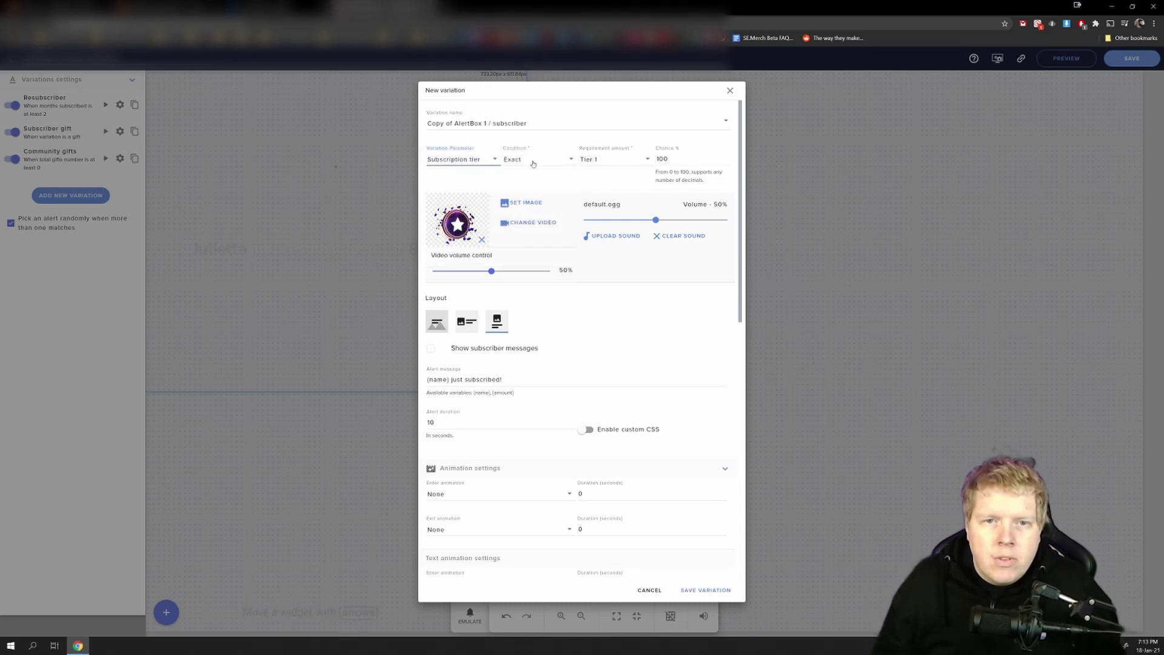
pyautogui.click(533, 163)
pyautogui.click(533, 159)
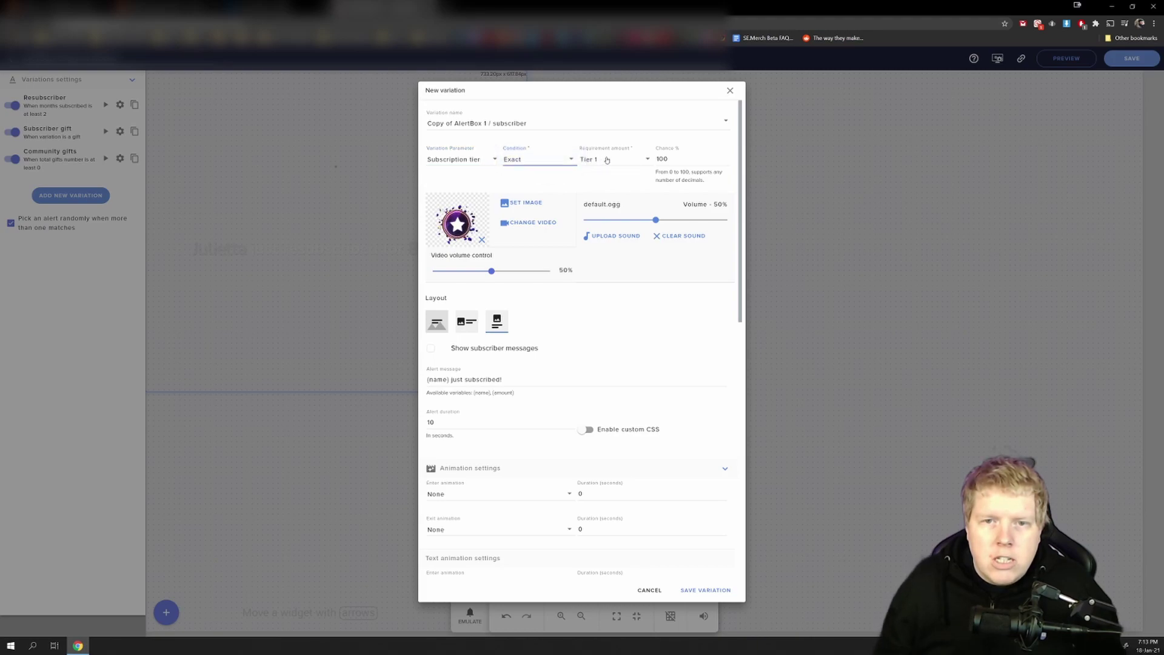
pyautogui.click(606, 160)
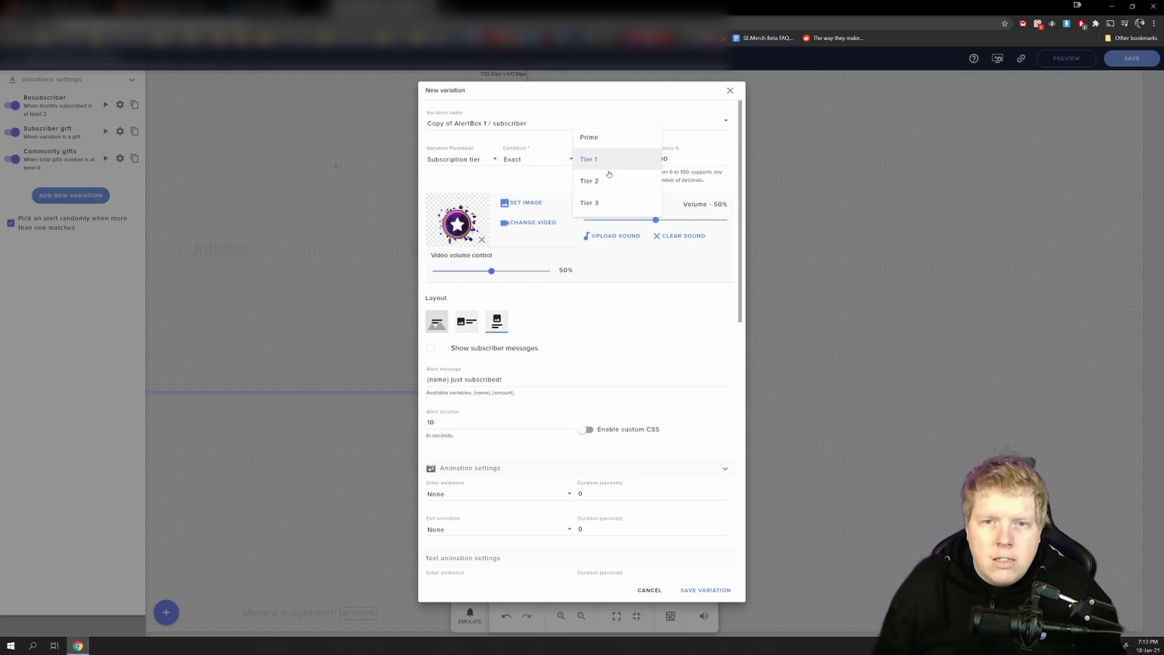
pyautogui.click(597, 138)
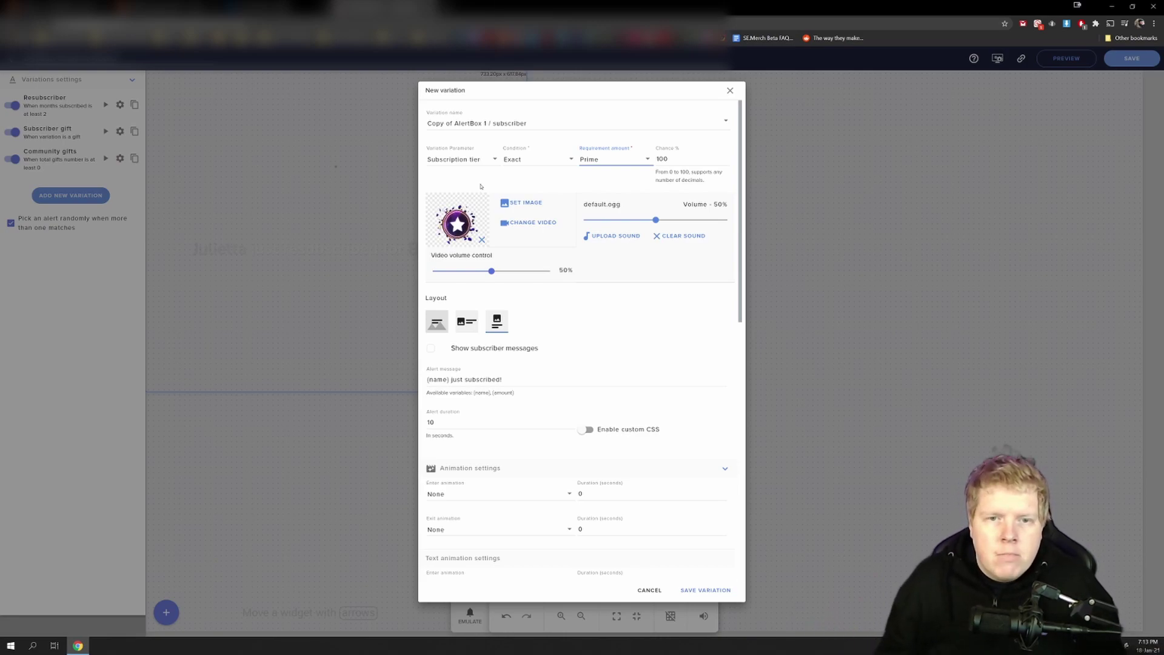
# Step: Upload the Simple_Sub star video and make it the Prime variation's alert video
pyautogui.click(532, 231)
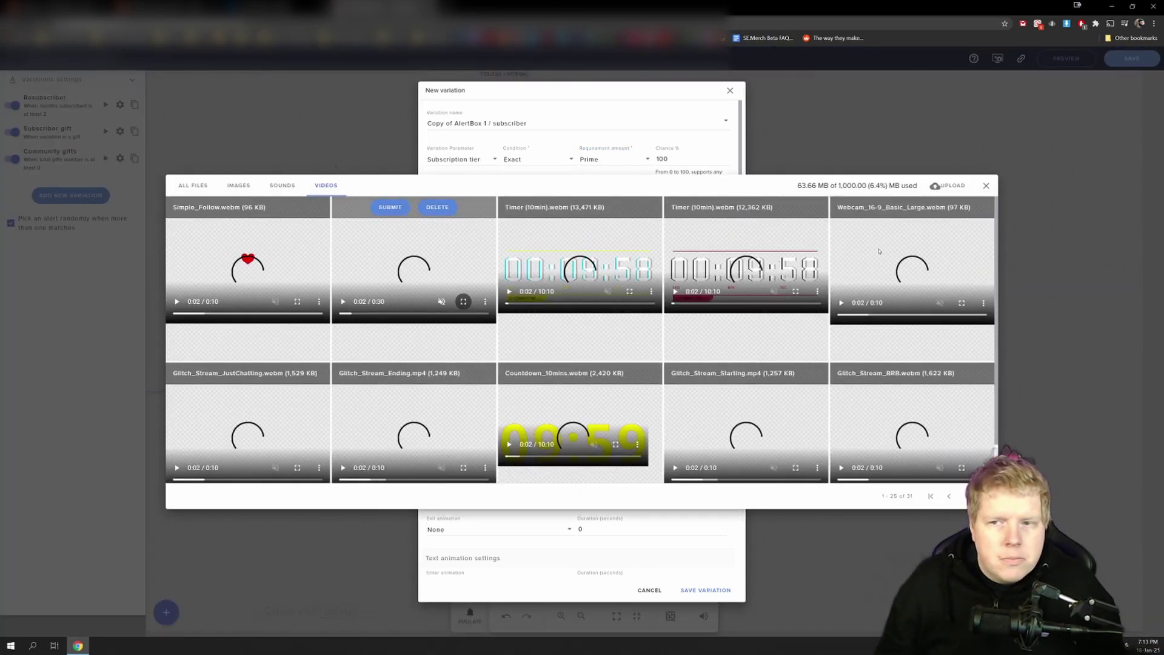
pyautogui.click(947, 185)
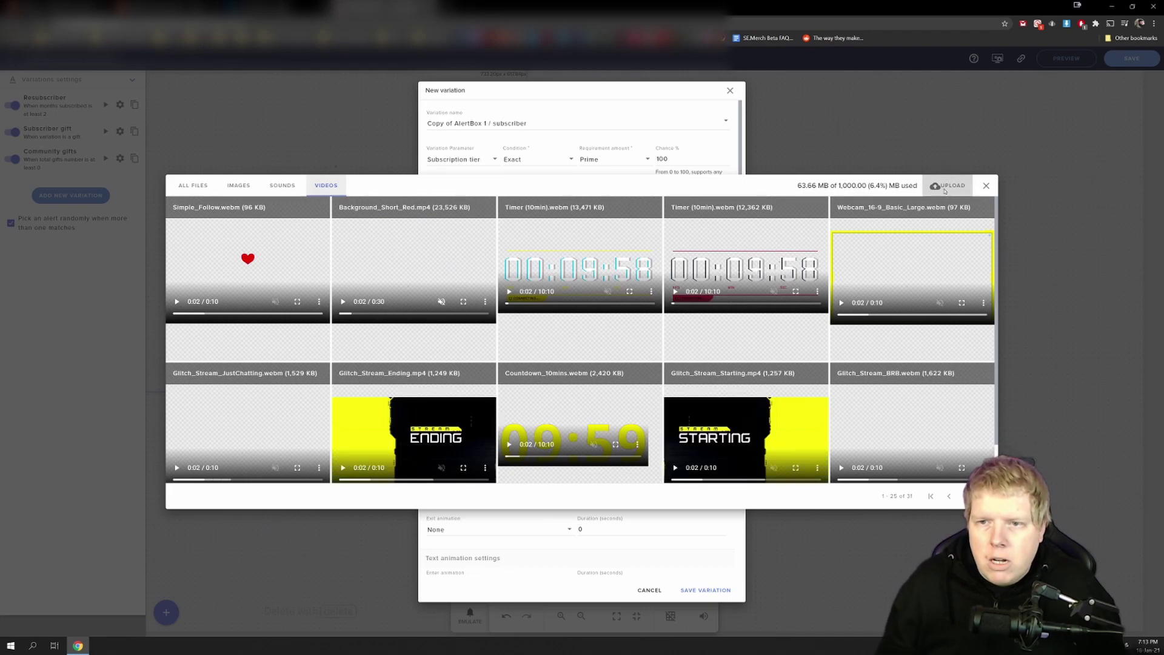
pyautogui.click(582, 380)
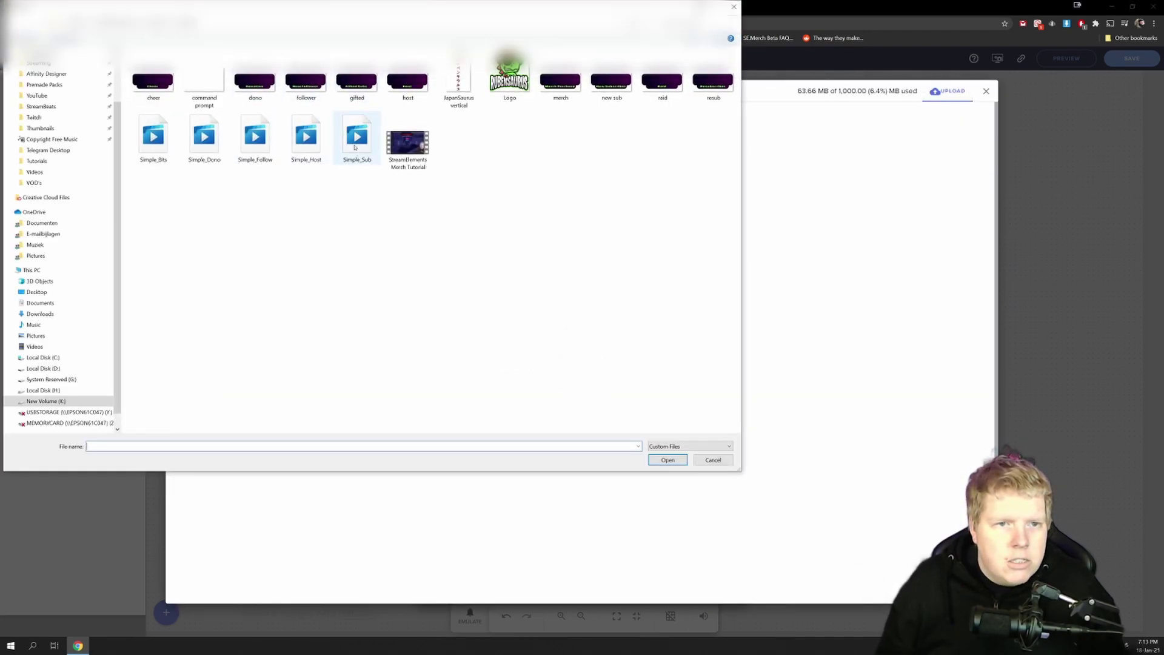
pyautogui.doubleClick(357, 143)
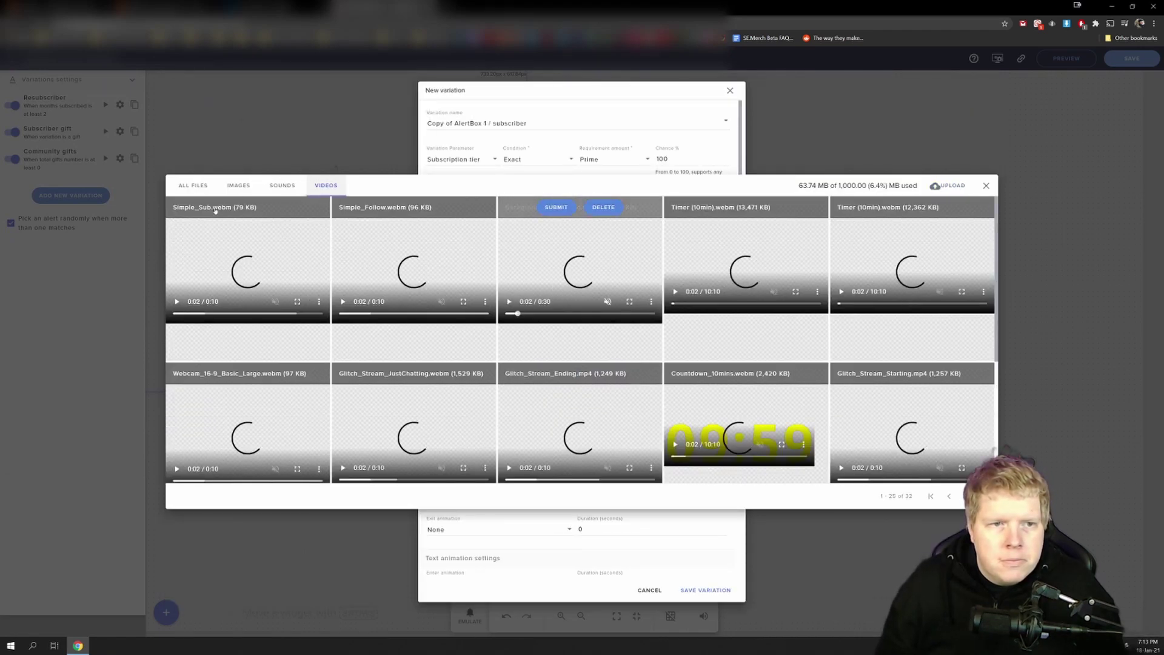
pyautogui.moveTo(218, 210)
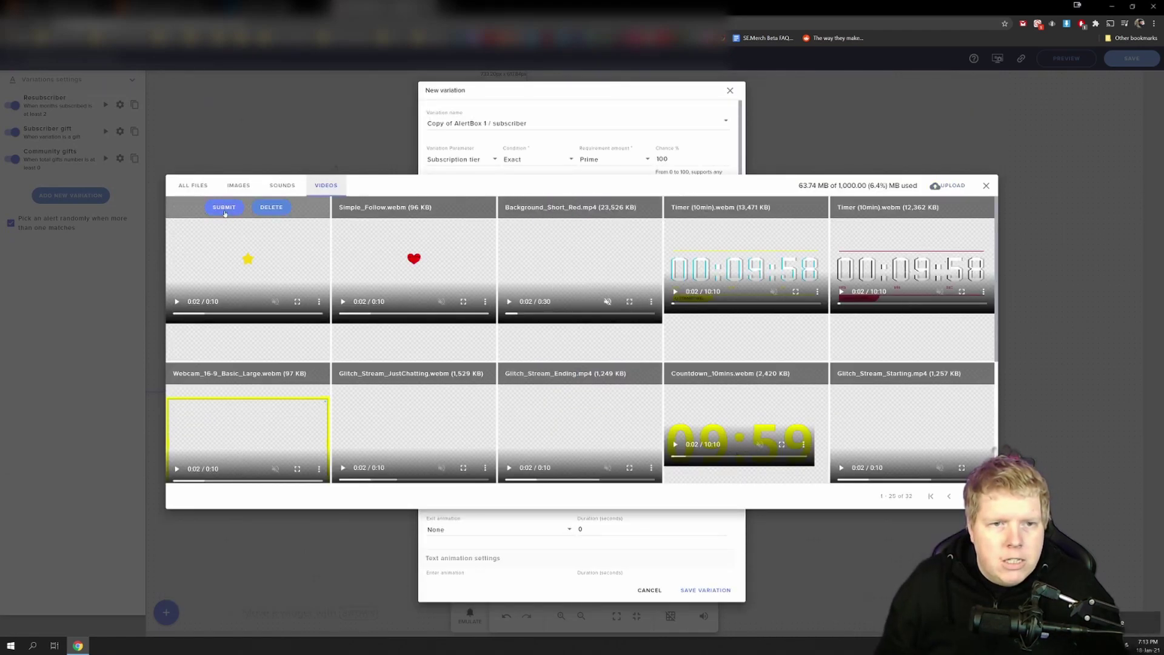
pyautogui.click(224, 207)
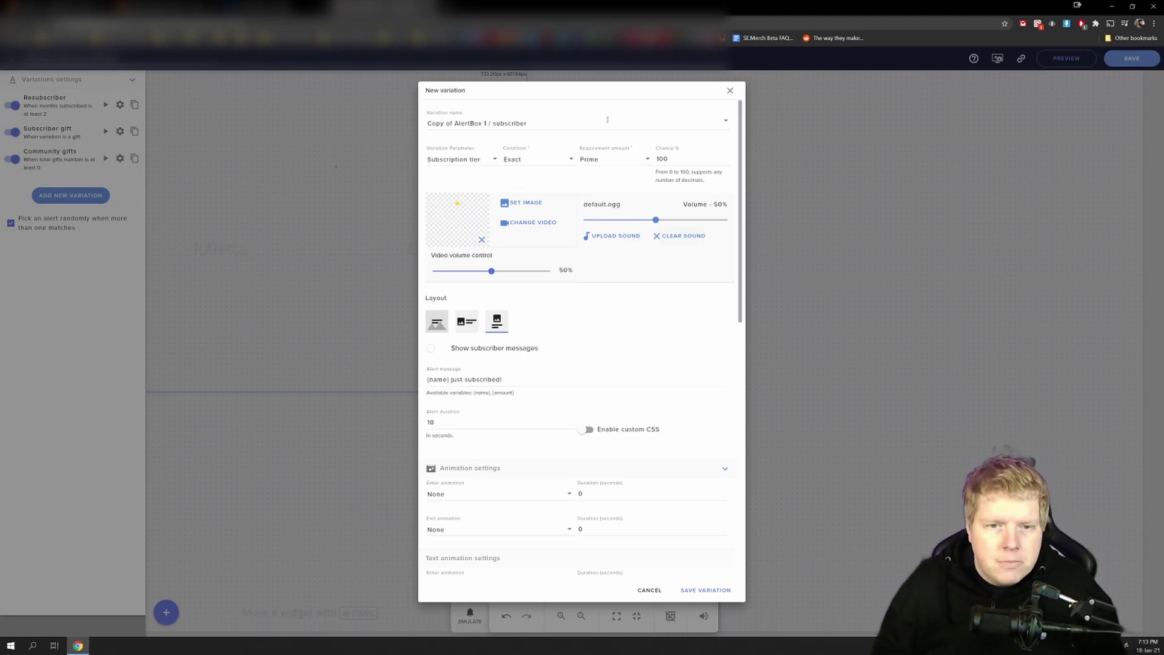
# Step: Search 'per' and set the variation's text font to Permanent Marker
pyautogui.scroll(-4, 569, 493)
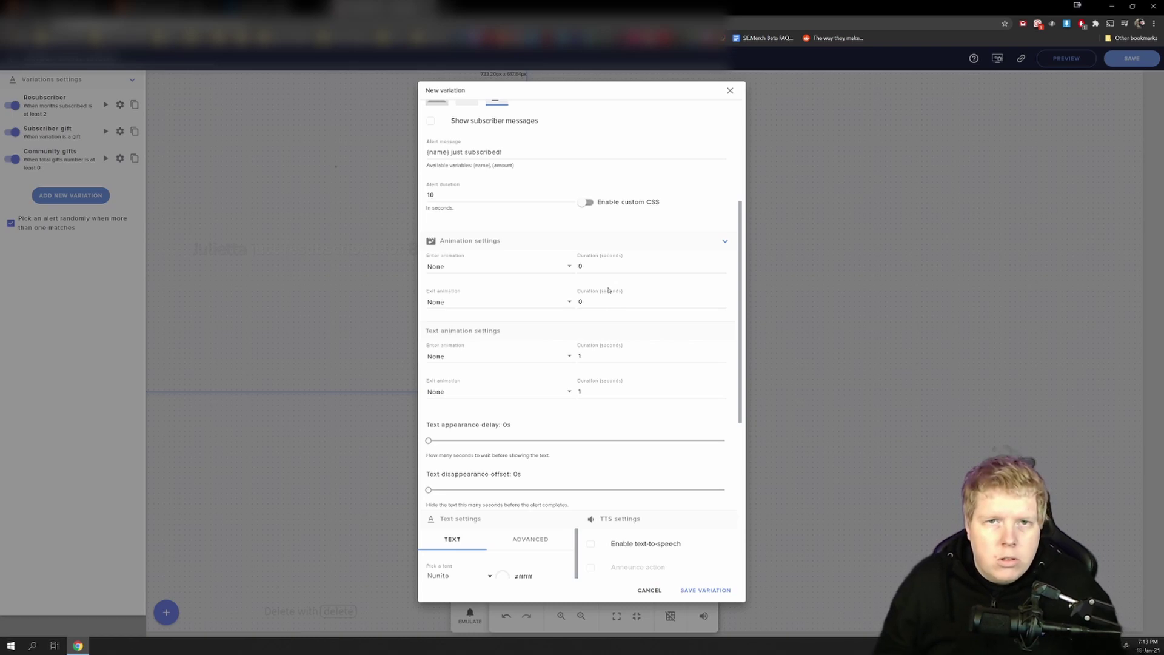
pyautogui.scroll(-2, 609, 289)
pyautogui.scroll(-4, 608, 290)
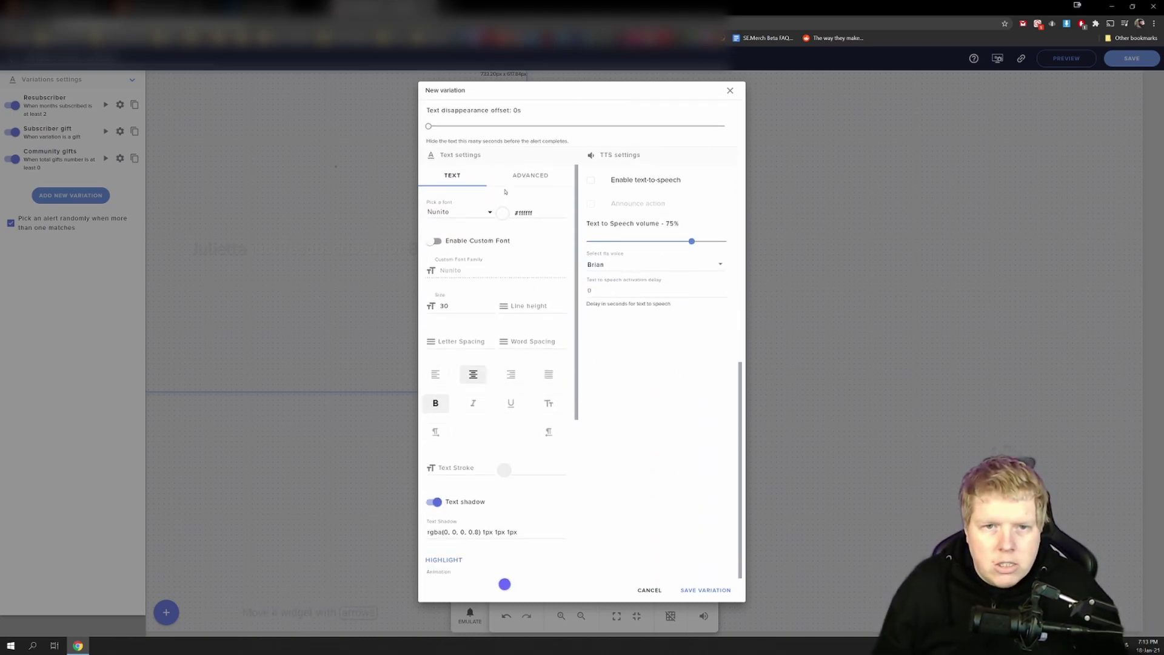
pyautogui.click(490, 213)
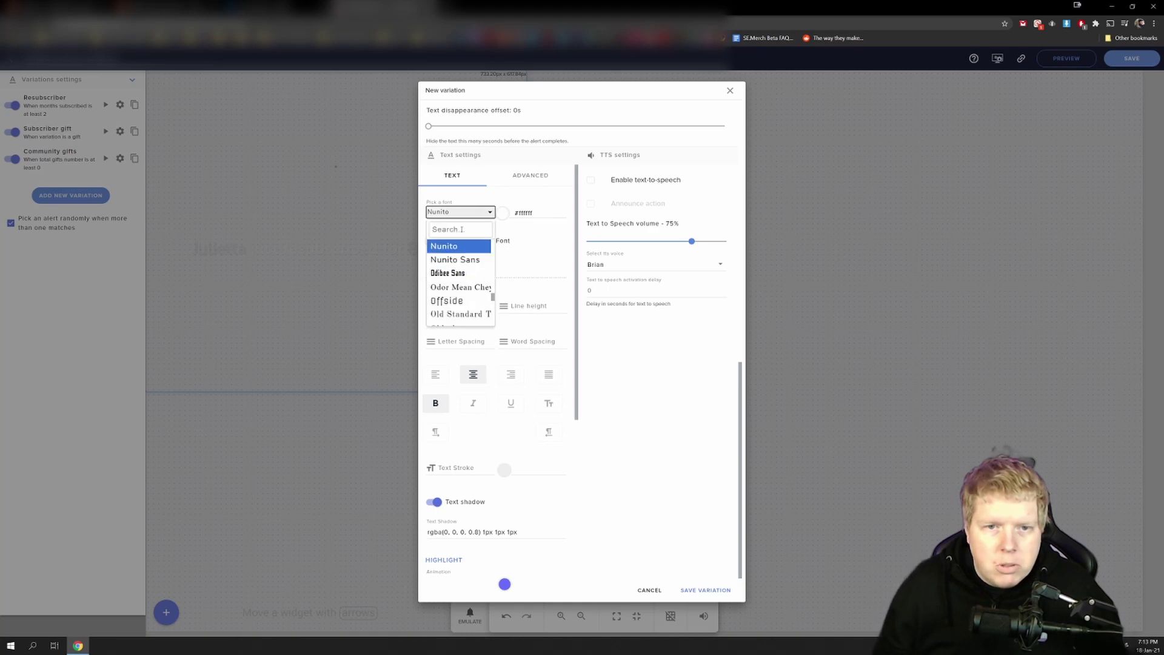
pyautogui.write('per')
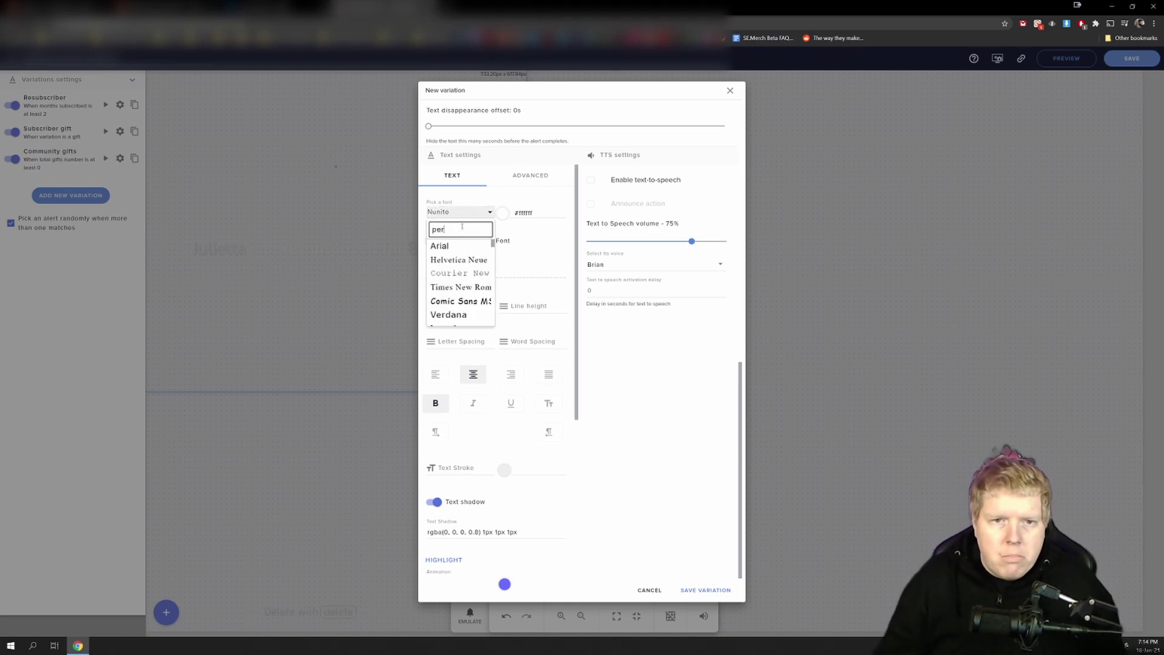
pyautogui.click(461, 259)
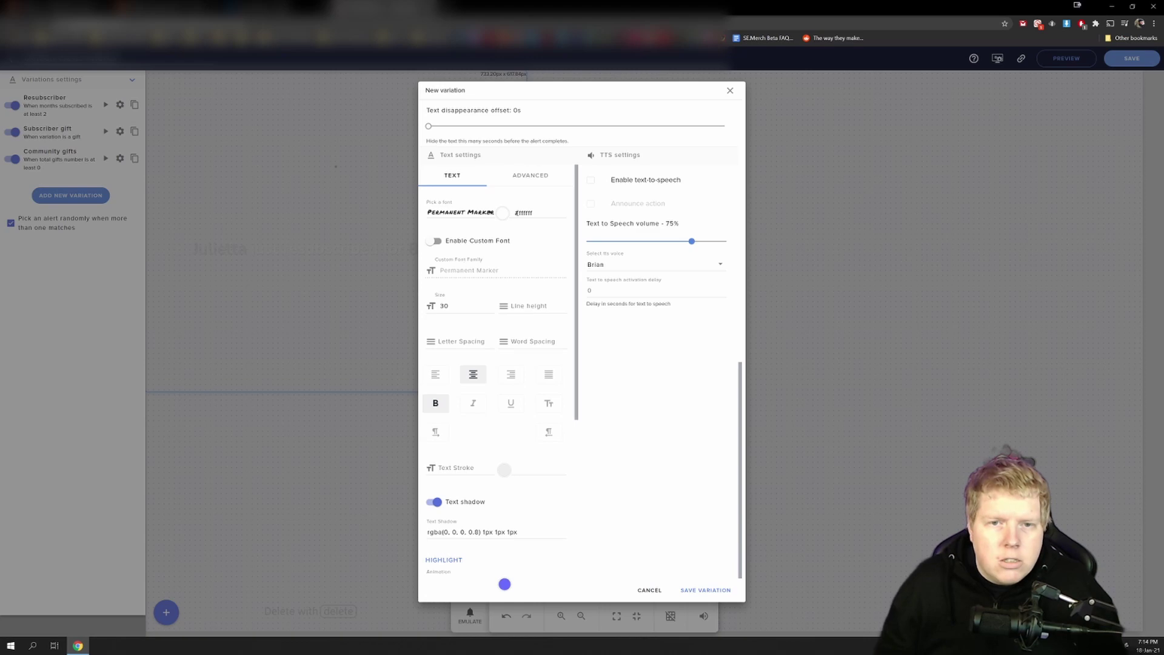
# Step: Set the text's top margin to 200 and its appearance delay to 1.5s
pyautogui.click(535, 176)
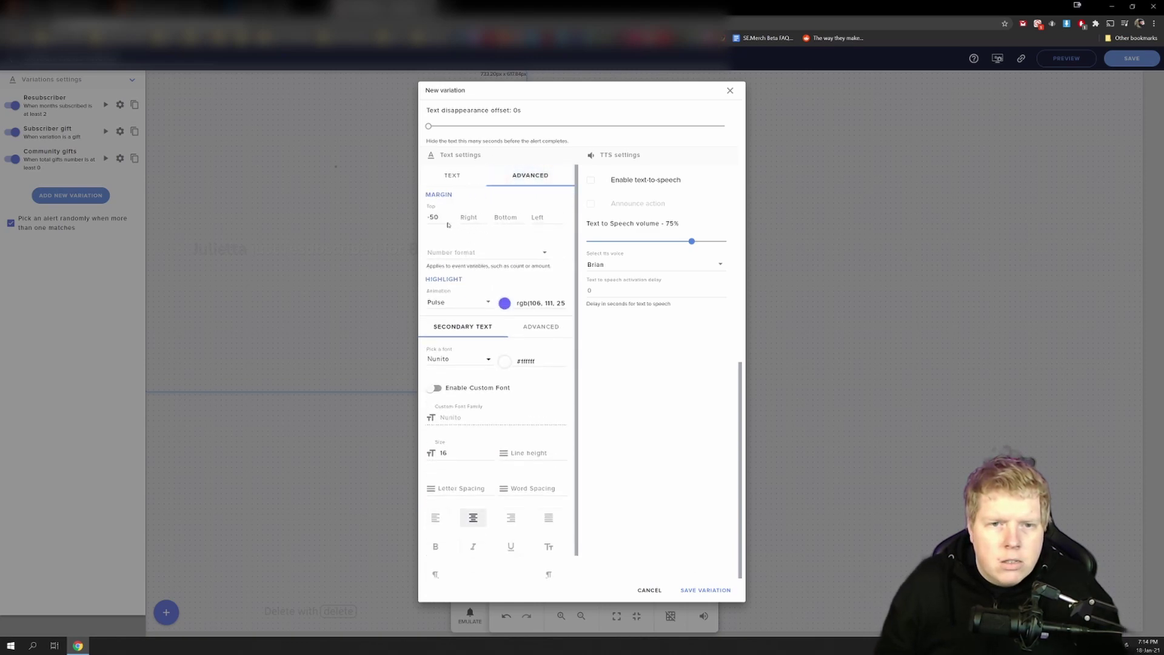
pyautogui.moveTo(440, 215); pyautogui.dragTo(426, 217)
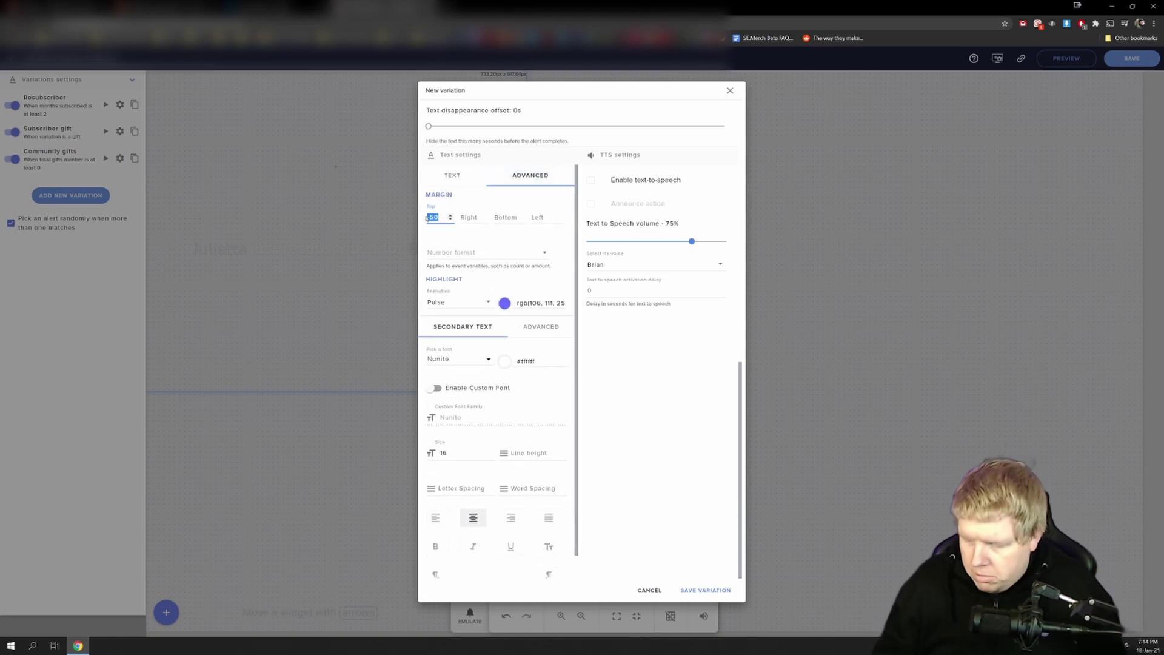
pyautogui.write('200')
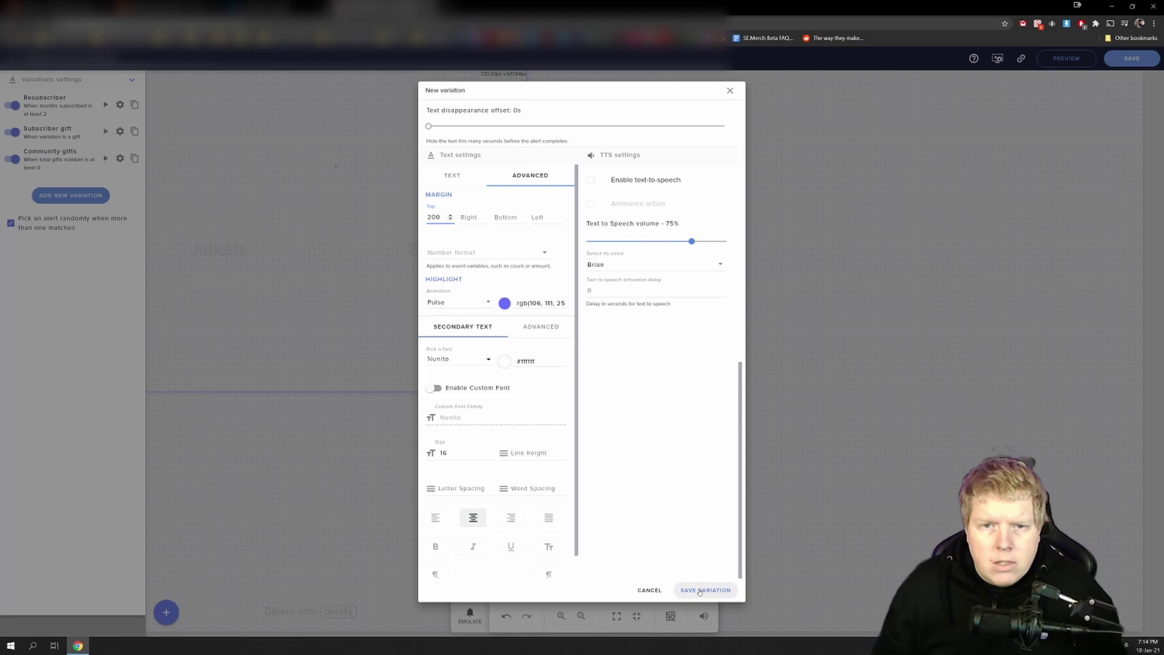
pyautogui.scroll(4, 658, 468)
pyautogui.scroll(2, 660, 466)
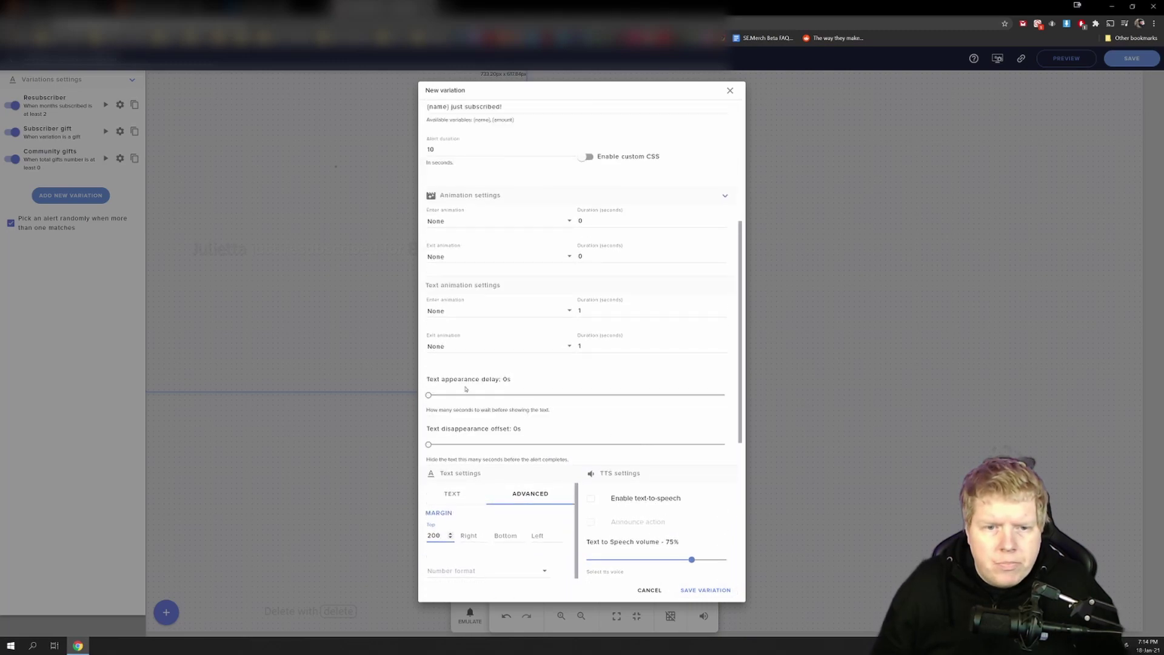
pyautogui.moveTo(428, 394); pyautogui.dragTo(473, 397)
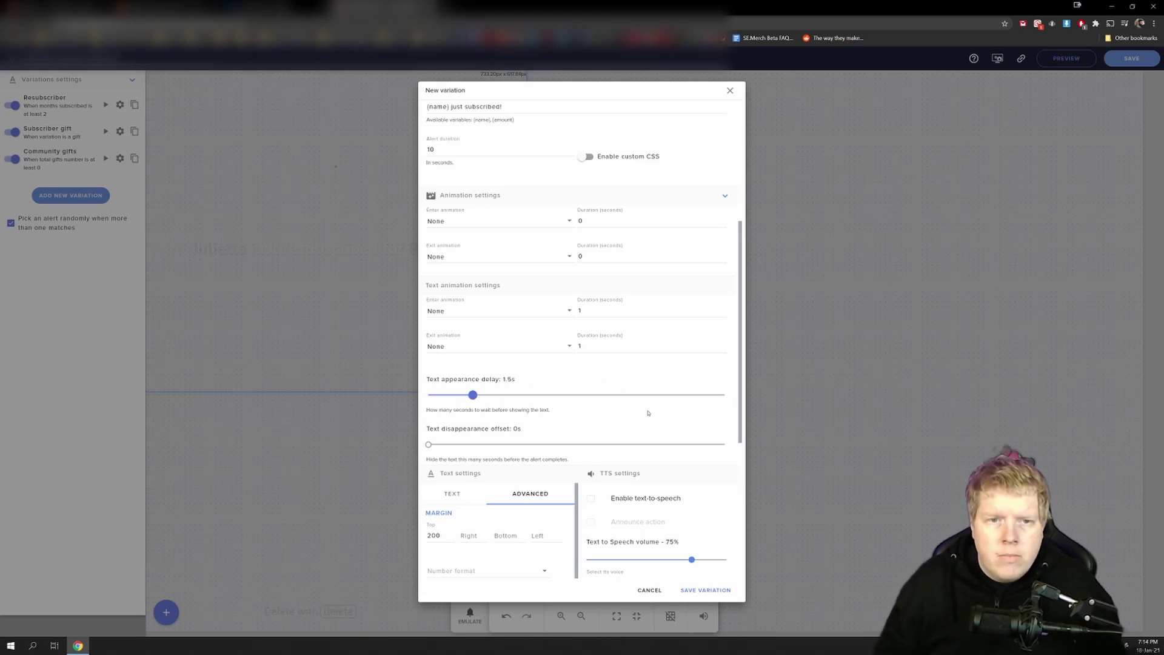
# Step: Choose the text-over-image layout, make the highlight colour red, and save the Prime variation
pyautogui.scroll(5, 647, 413)
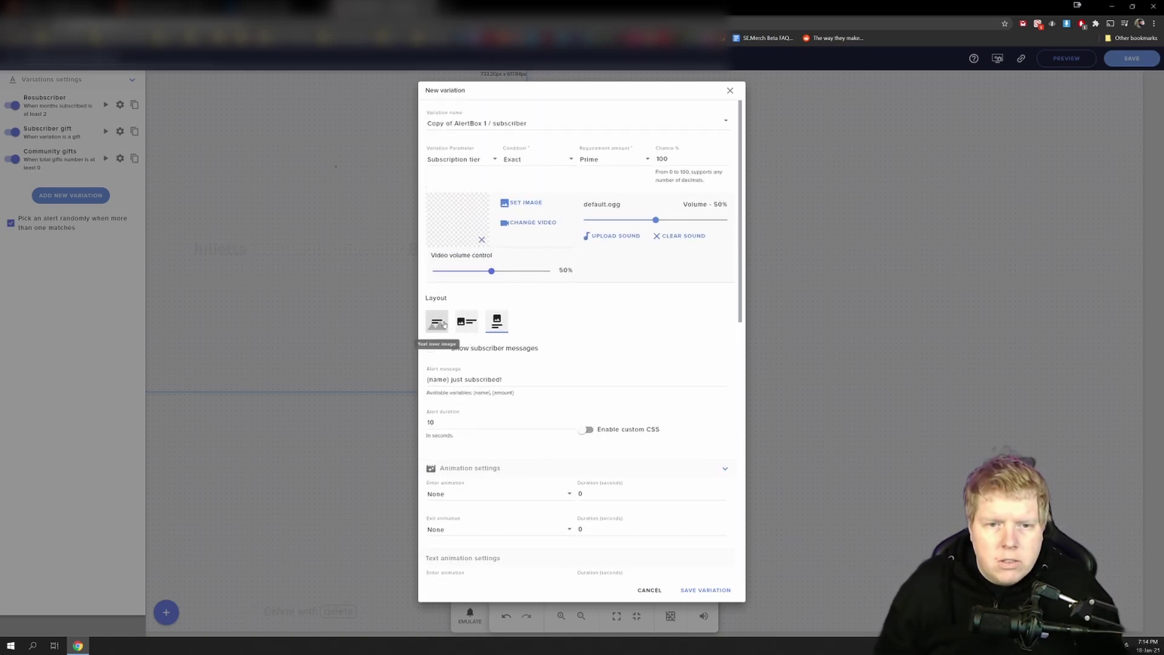
pyautogui.click(437, 322)
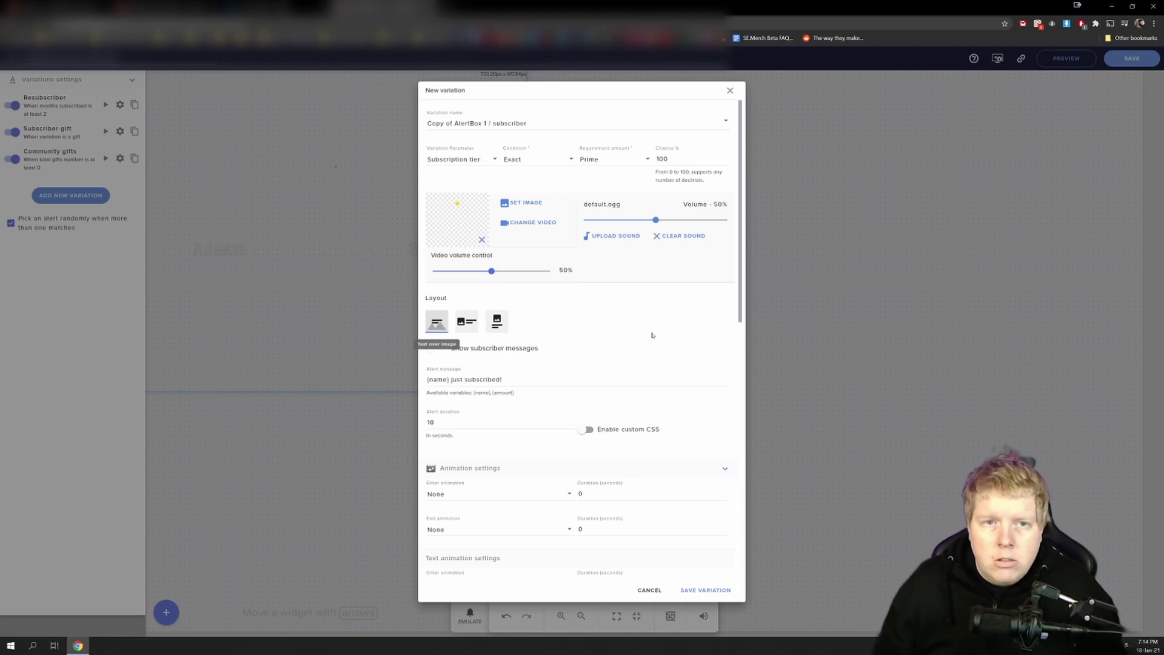
pyautogui.scroll(-10, 652, 335)
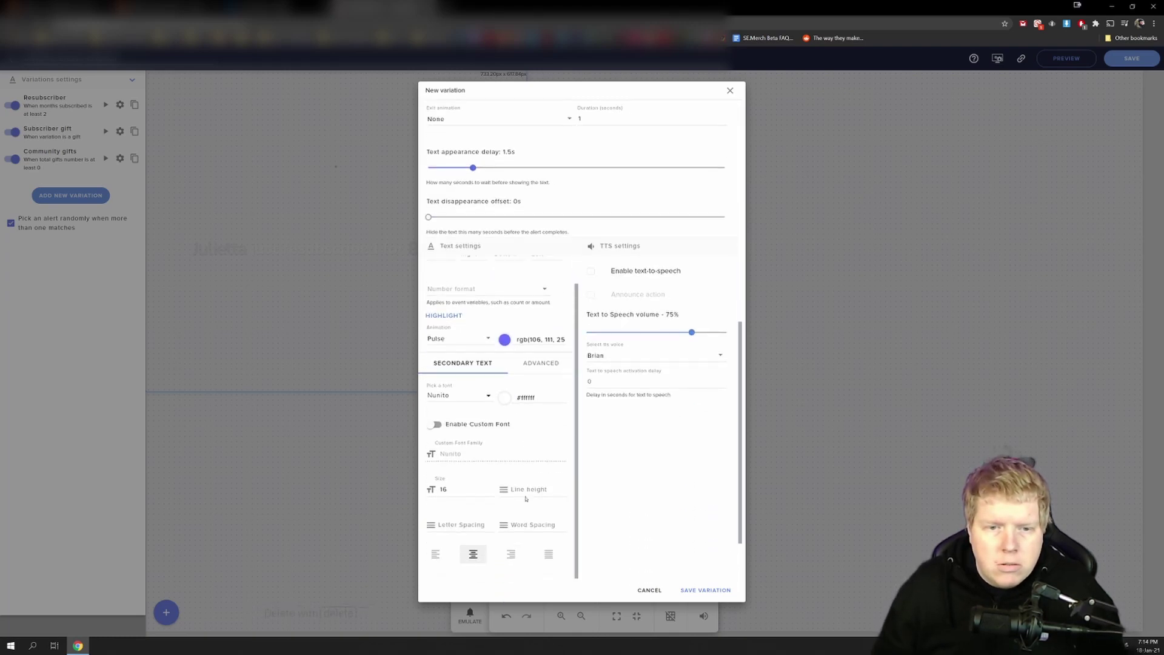
pyautogui.scroll(-1, 479, 362)
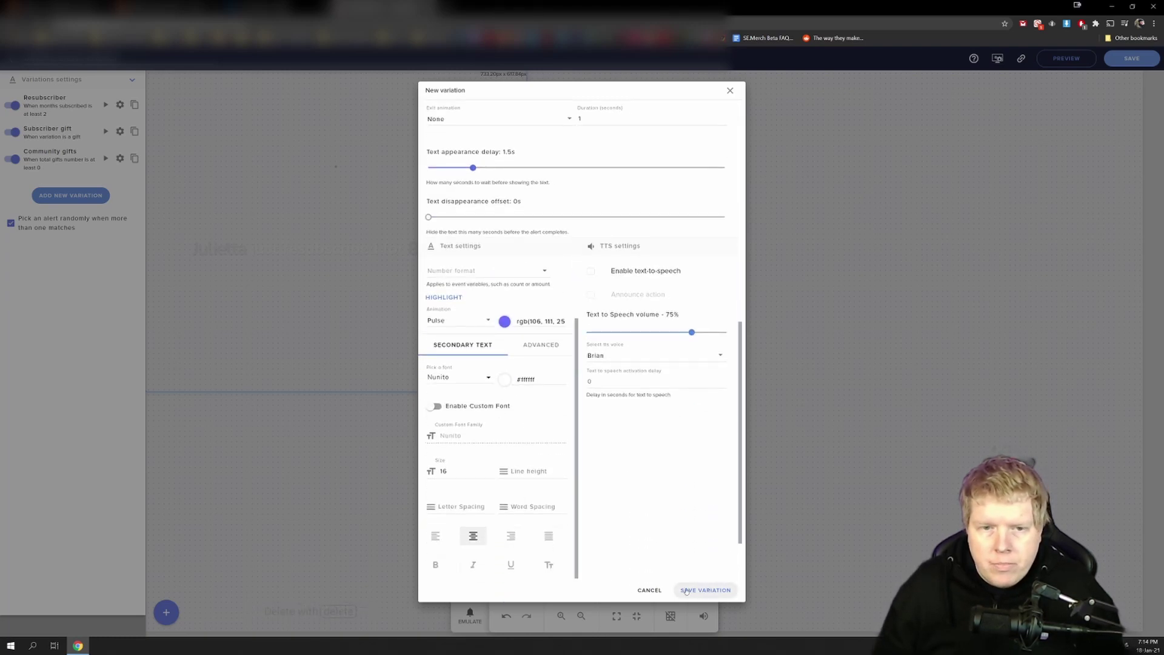
pyautogui.click(505, 322)
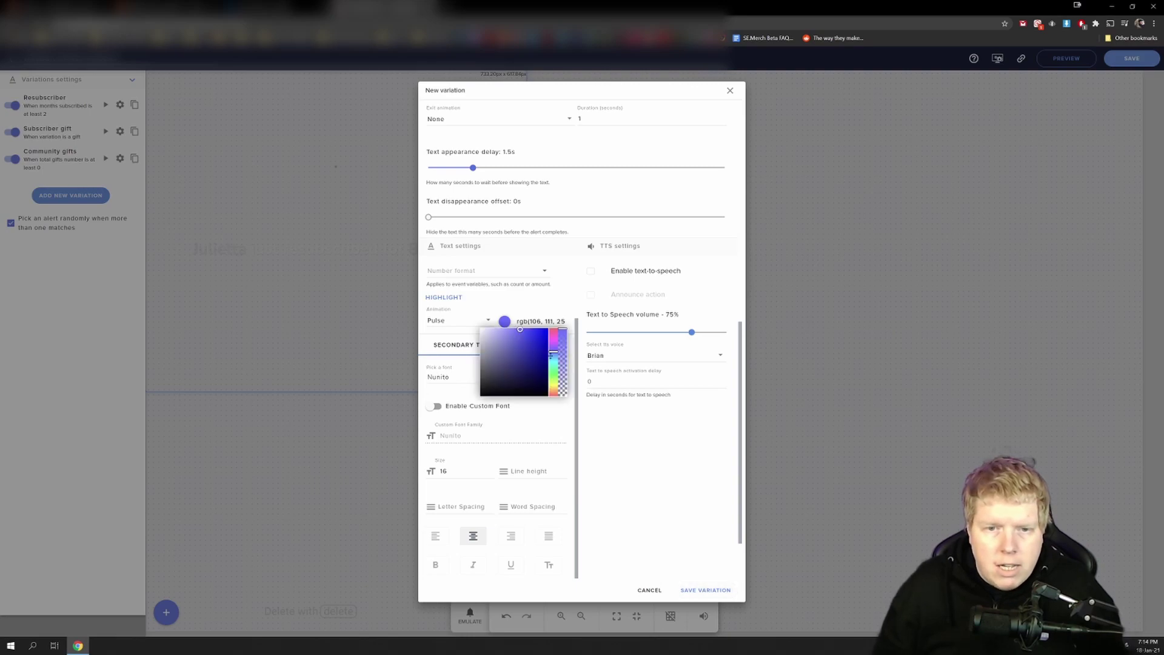
pyautogui.moveTo(553, 351)
pyautogui.mouseDown()
pyautogui.moveTo(556, 328)
pyautogui.moveTo(533, 329)
pyautogui.moveTo(546, 330)
pyautogui.mouseUp()
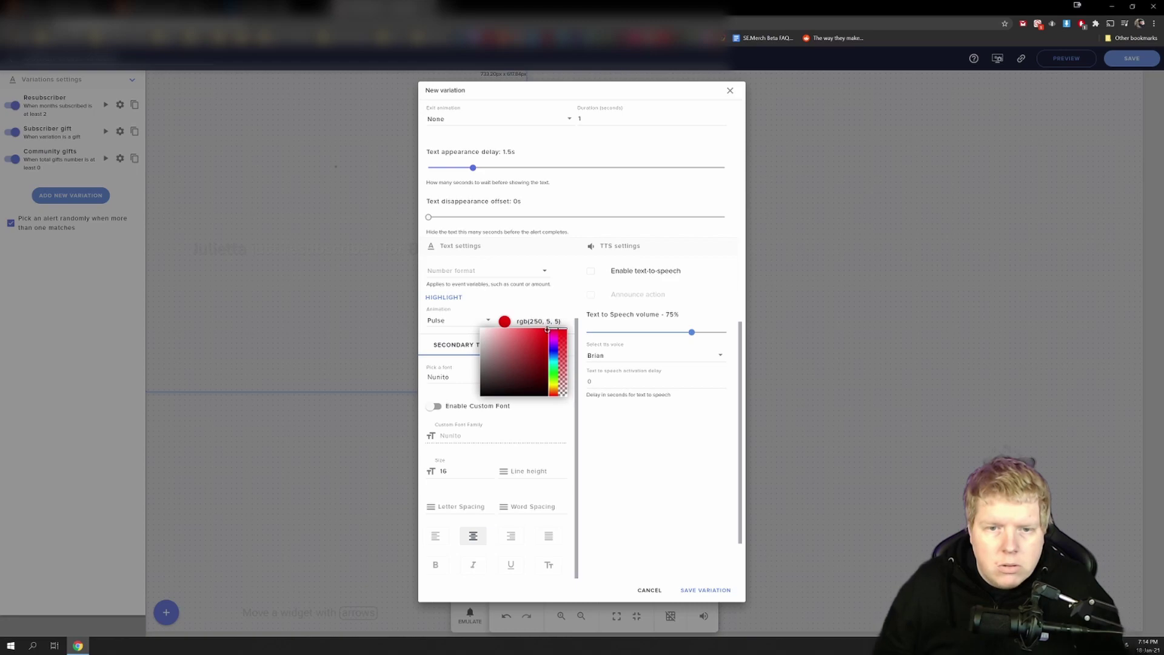
pyautogui.click(707, 591)
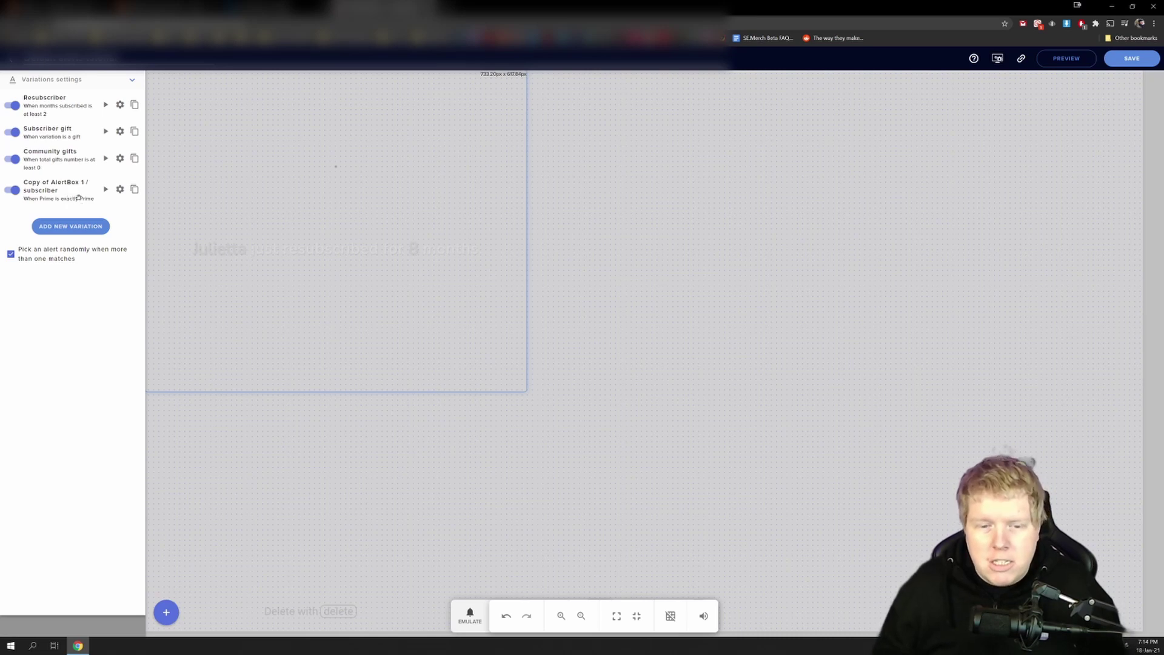
# Step: Emulate a custom subscriber event with Tier set to Prime and Amount 1
pyautogui.click(470, 614)
pyautogui.moveTo(511, 464)
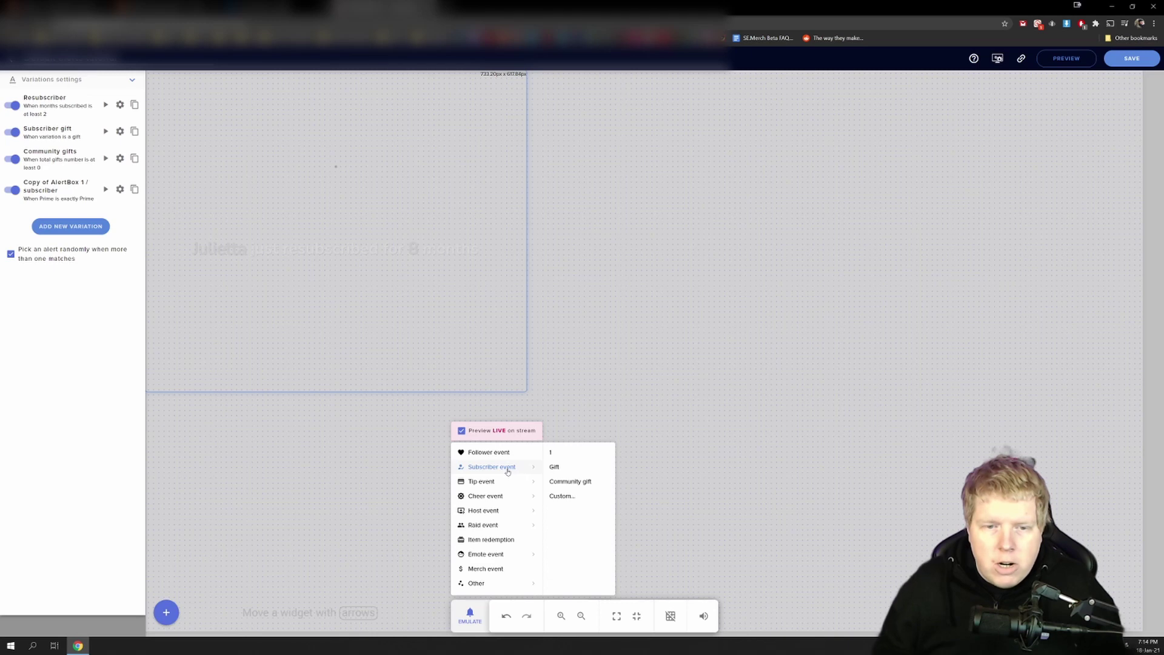
pyautogui.click(562, 496)
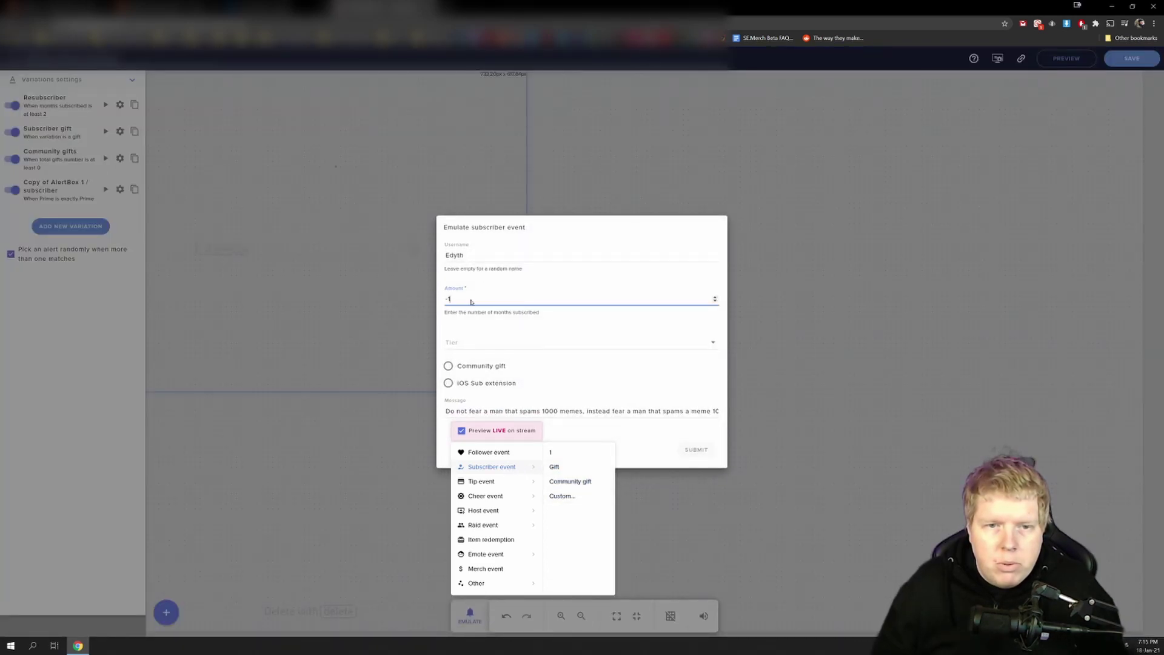
pyautogui.click(488, 300)
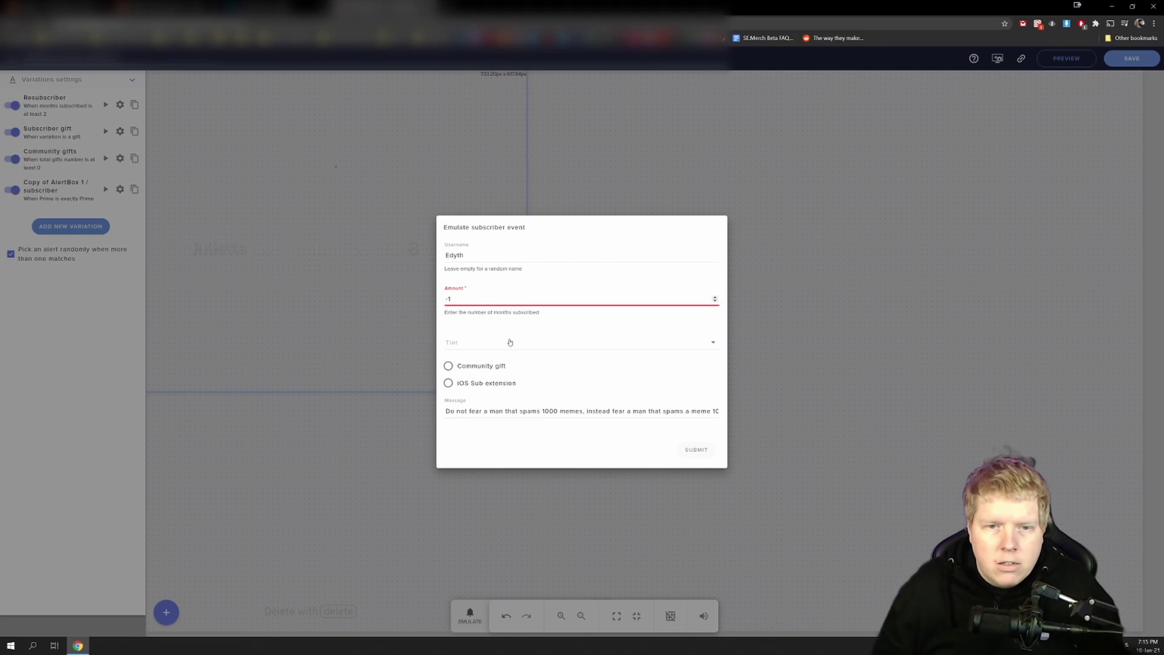
pyautogui.click(508, 343)
pyautogui.click(468, 343)
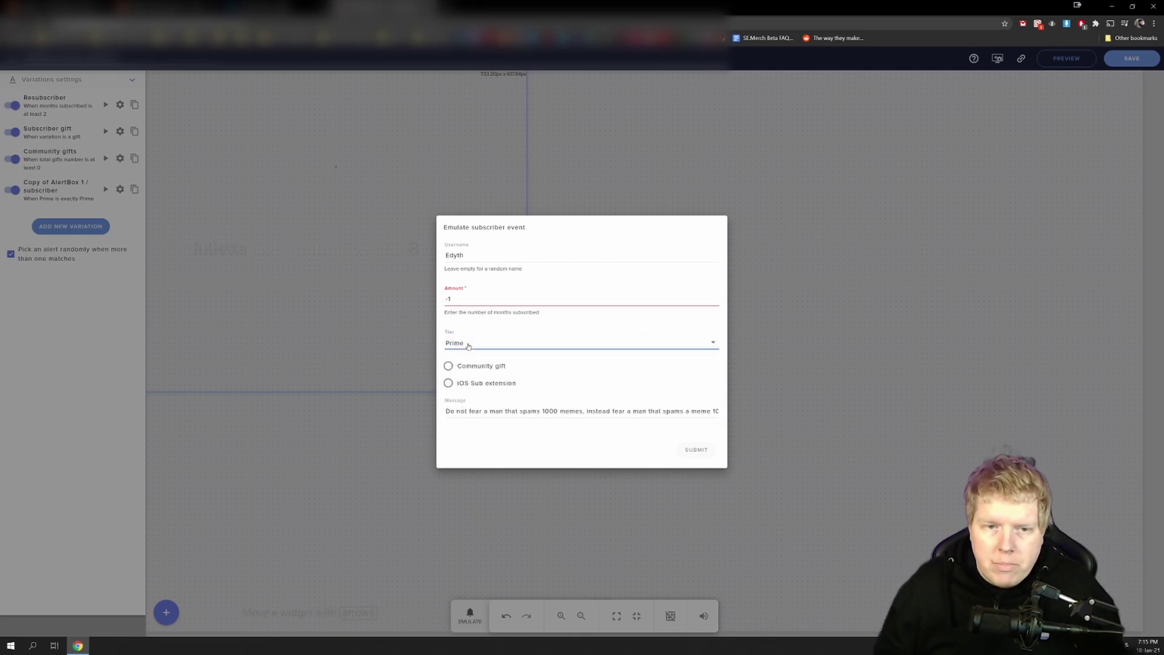
pyautogui.moveTo(457, 301); pyautogui.dragTo(435, 300)
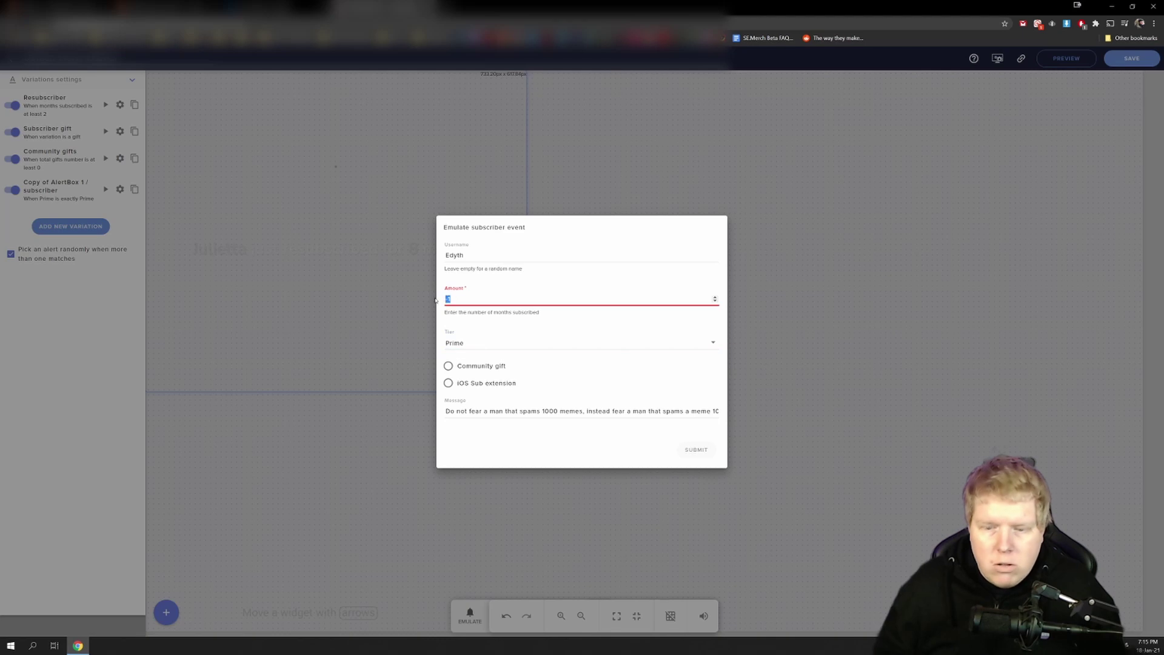
pyautogui.write('1')
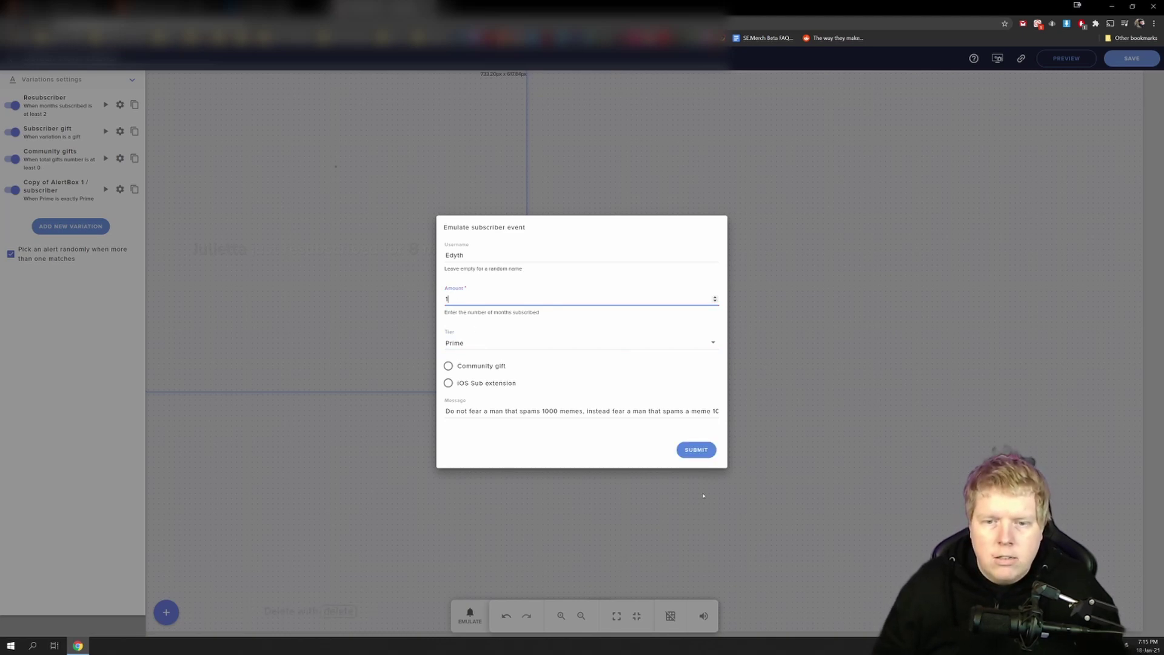
pyautogui.click(701, 454)
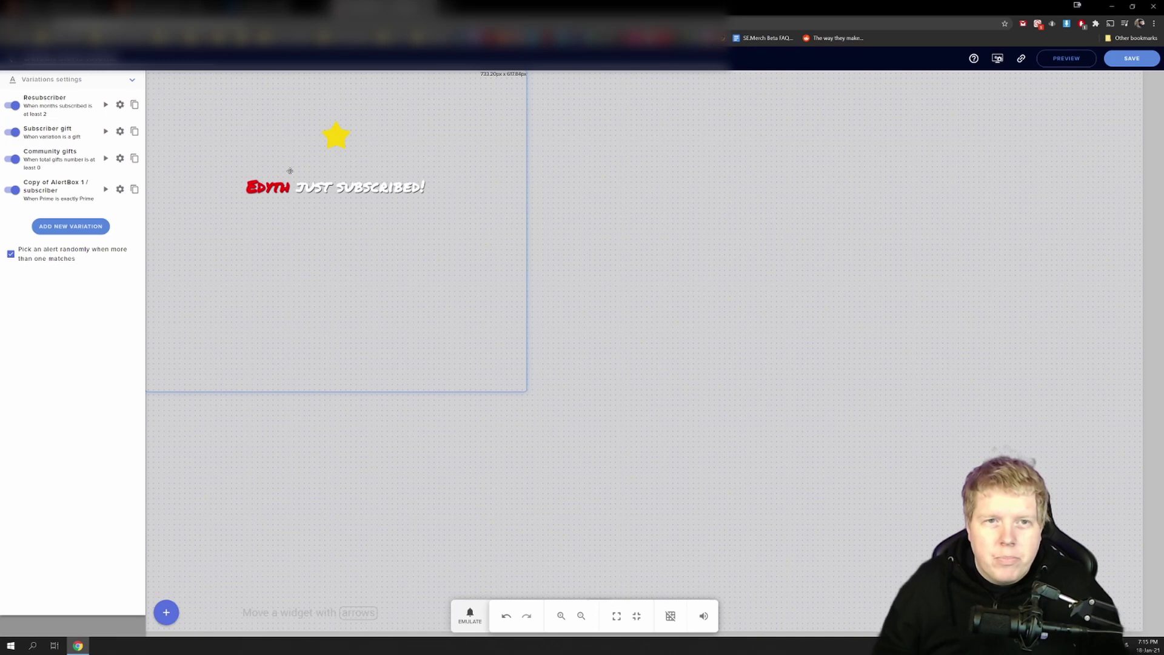
# Step: Emulate a one-month subscriber event to replay the star alert
pyautogui.click(469, 613)
pyautogui.moveTo(491, 466)
pyautogui.click(554, 459)
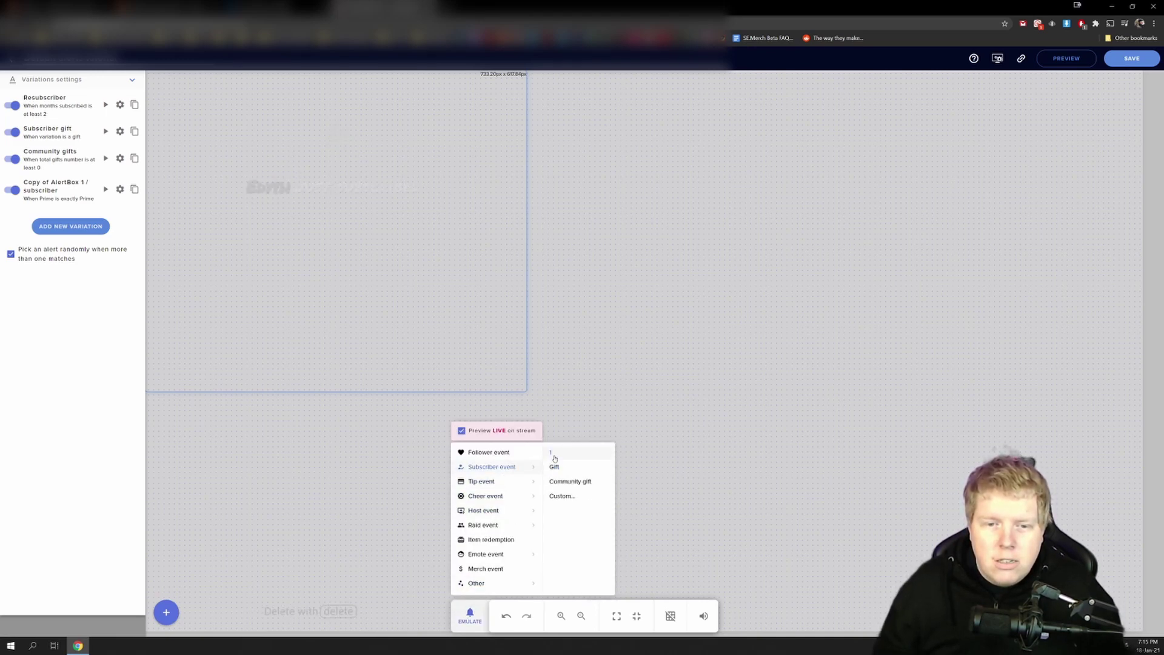
# Step: Close the Emulate menu and copy the overlay URL to the clipboard
pyautogui.click(1022, 59)
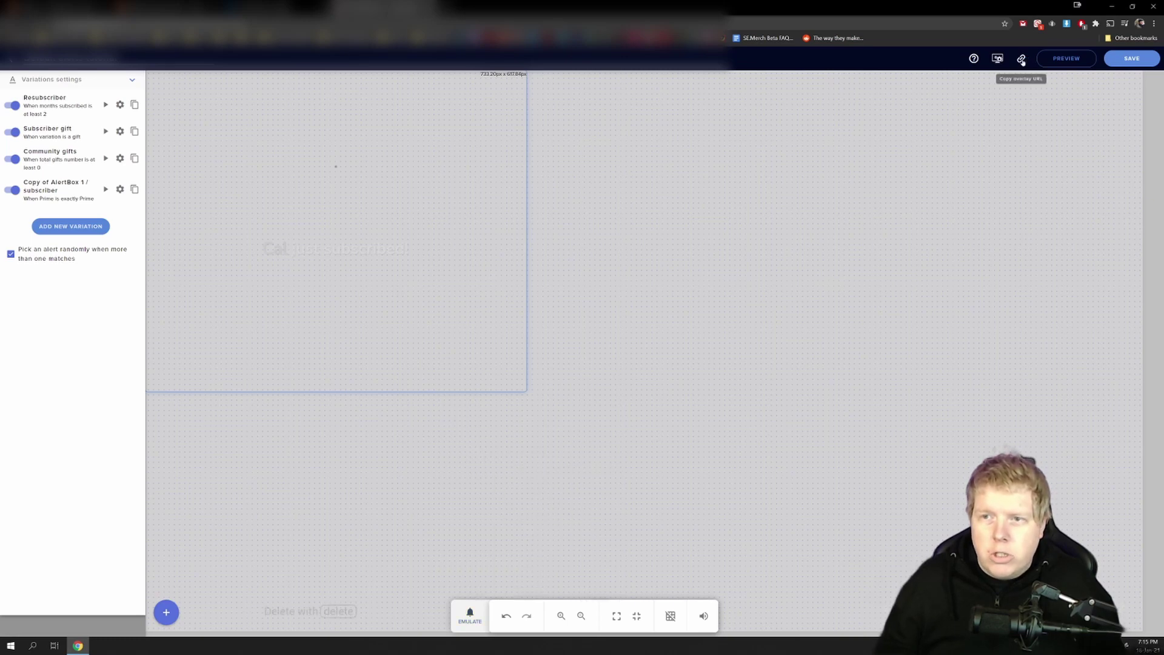
pyautogui.click(1022, 59)
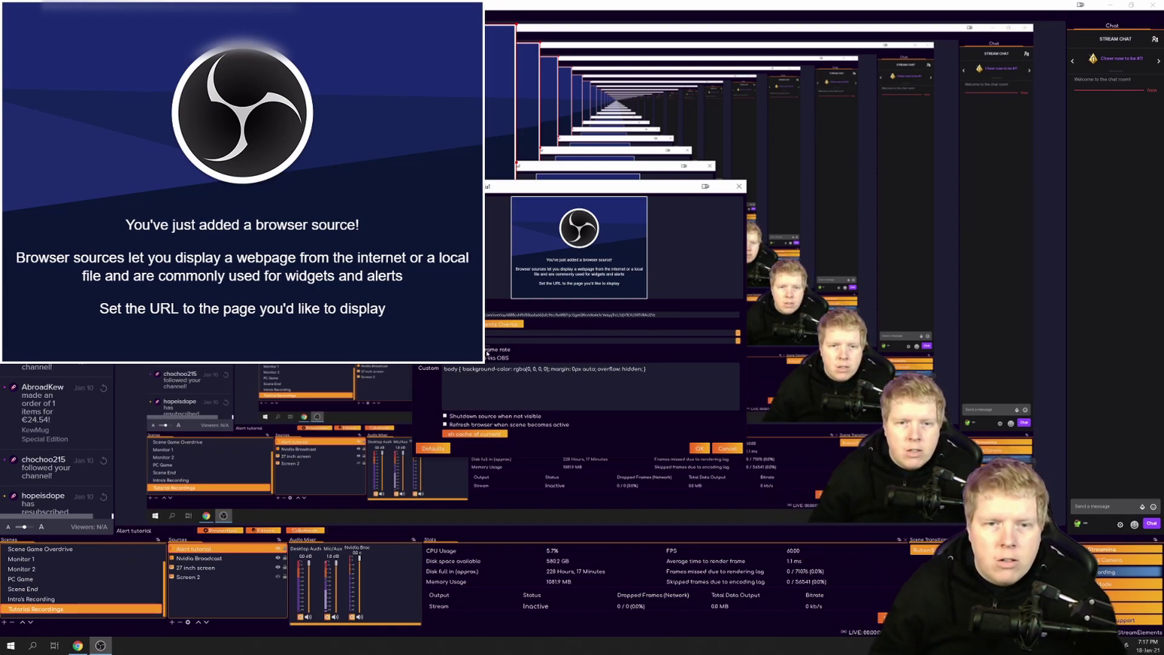
# Step: Enable Use custom frame rate in the browser source's properties
pyautogui.click(496, 351)
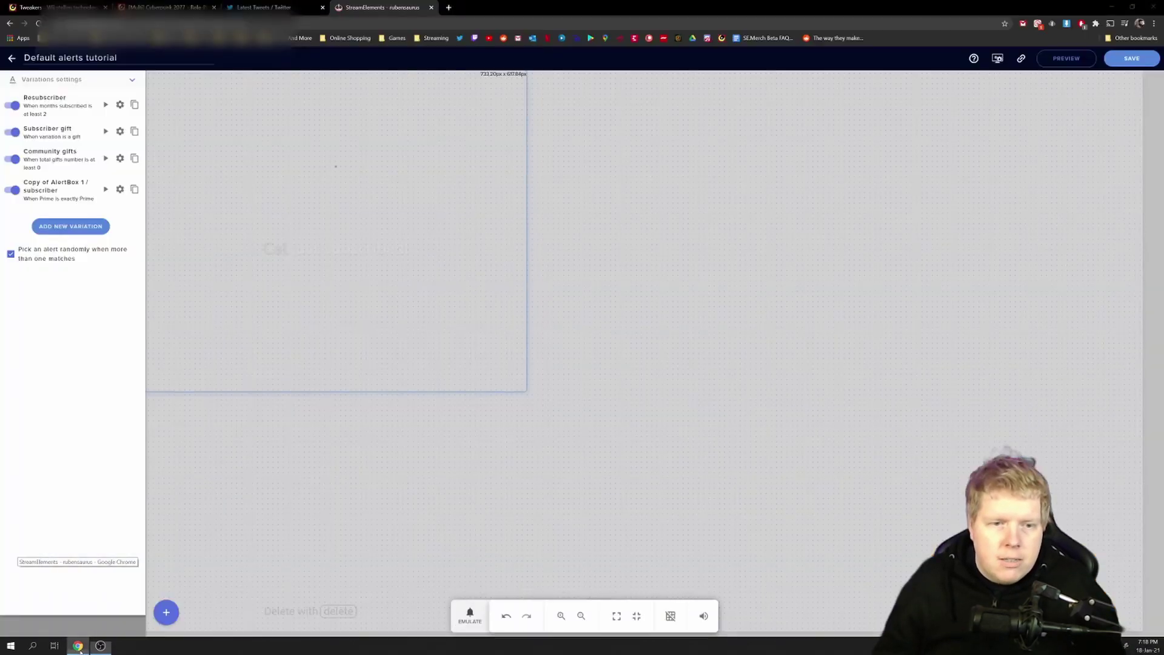
# Step: Emulate a subscriber event, then switch to OBS to watch the alert play
pyautogui.click(470, 609)
pyautogui.moveTo(523, 469)
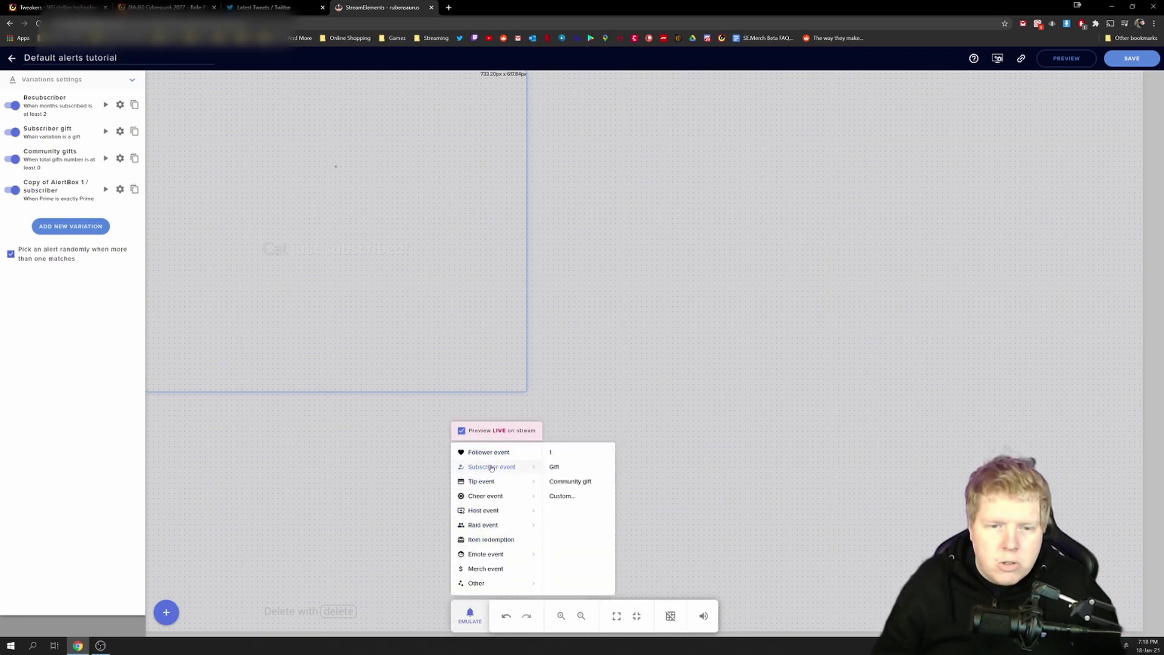
pyautogui.click(551, 452)
pyautogui.click(101, 645)
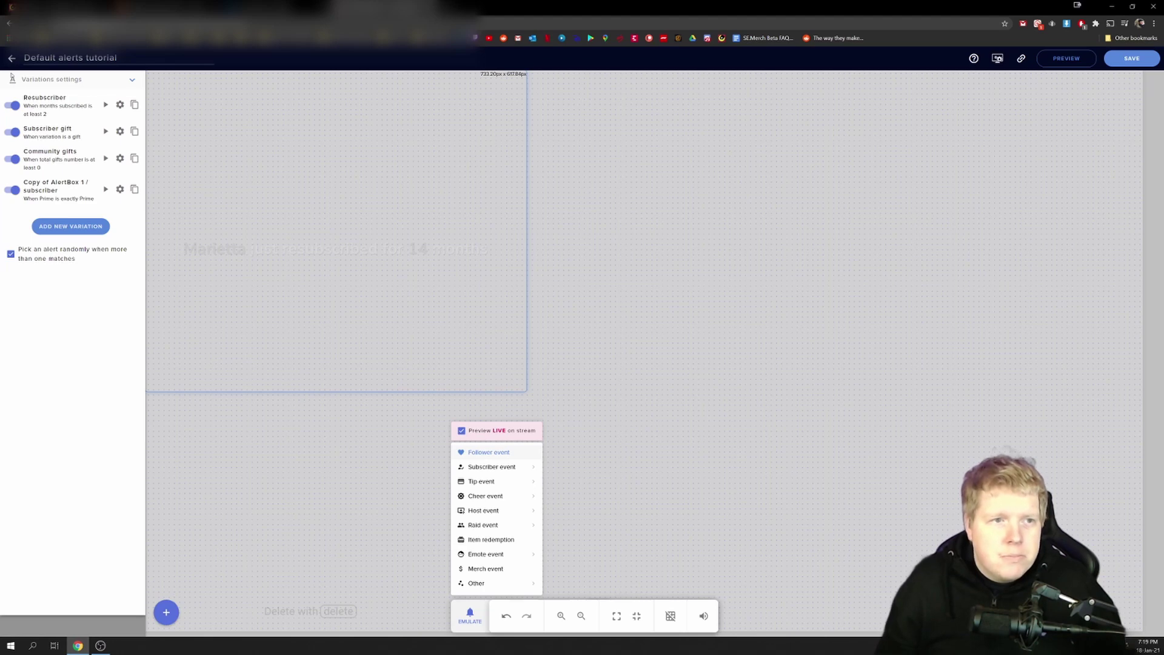
# Step: Close the Emulate menu
pyautogui.click(133, 84)
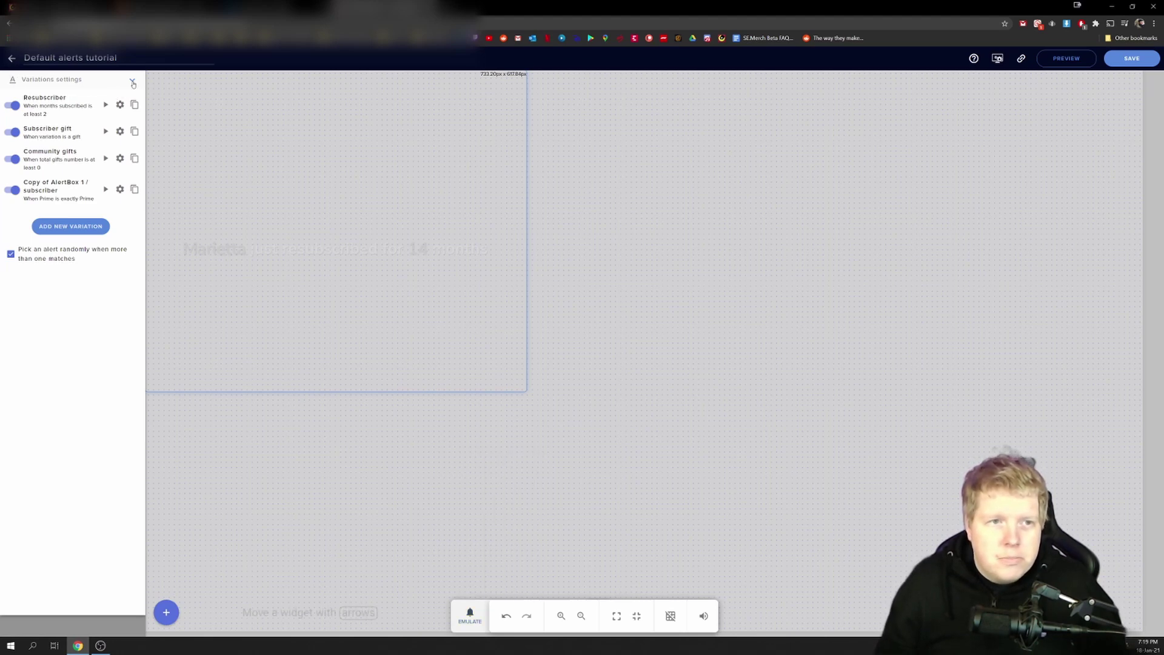